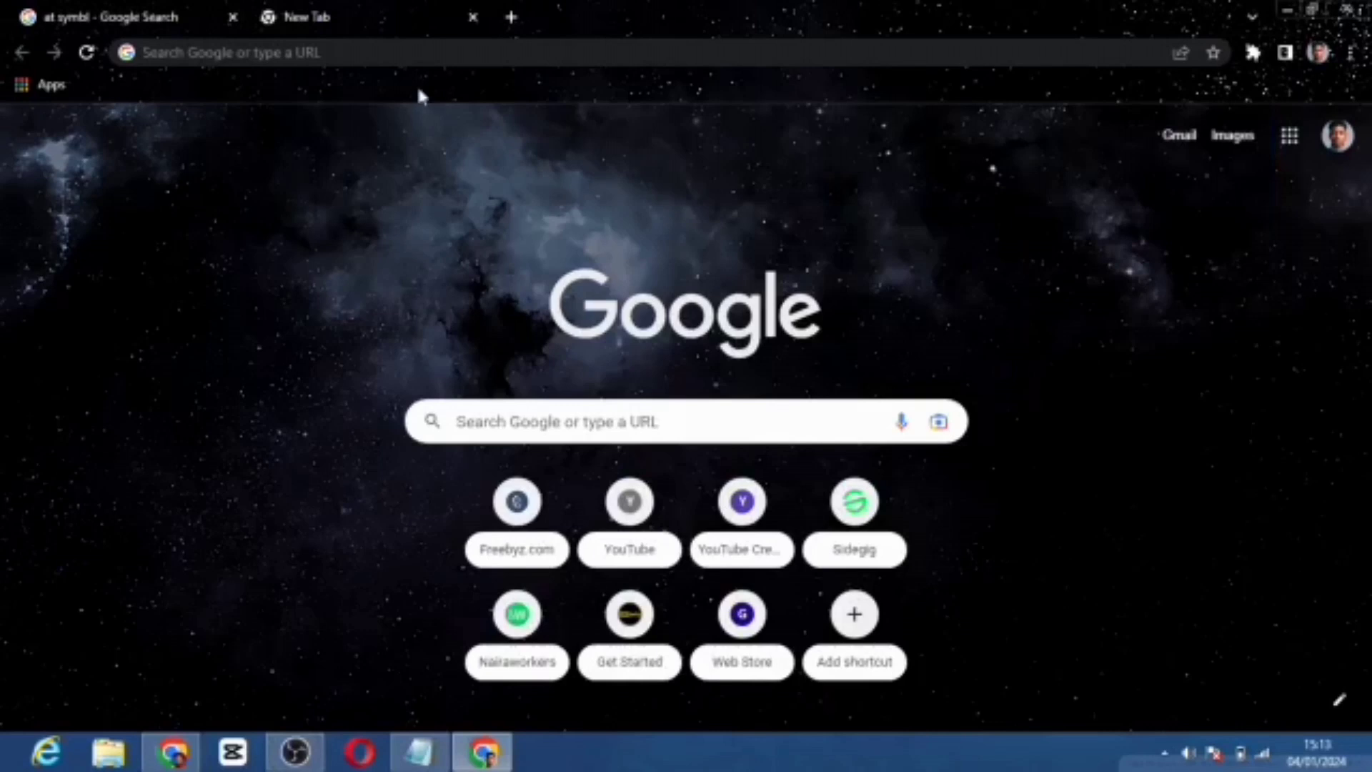
Step: Search Google for "leonardo ai"
{"action": "left_click", "coordinate": [301, 53]}
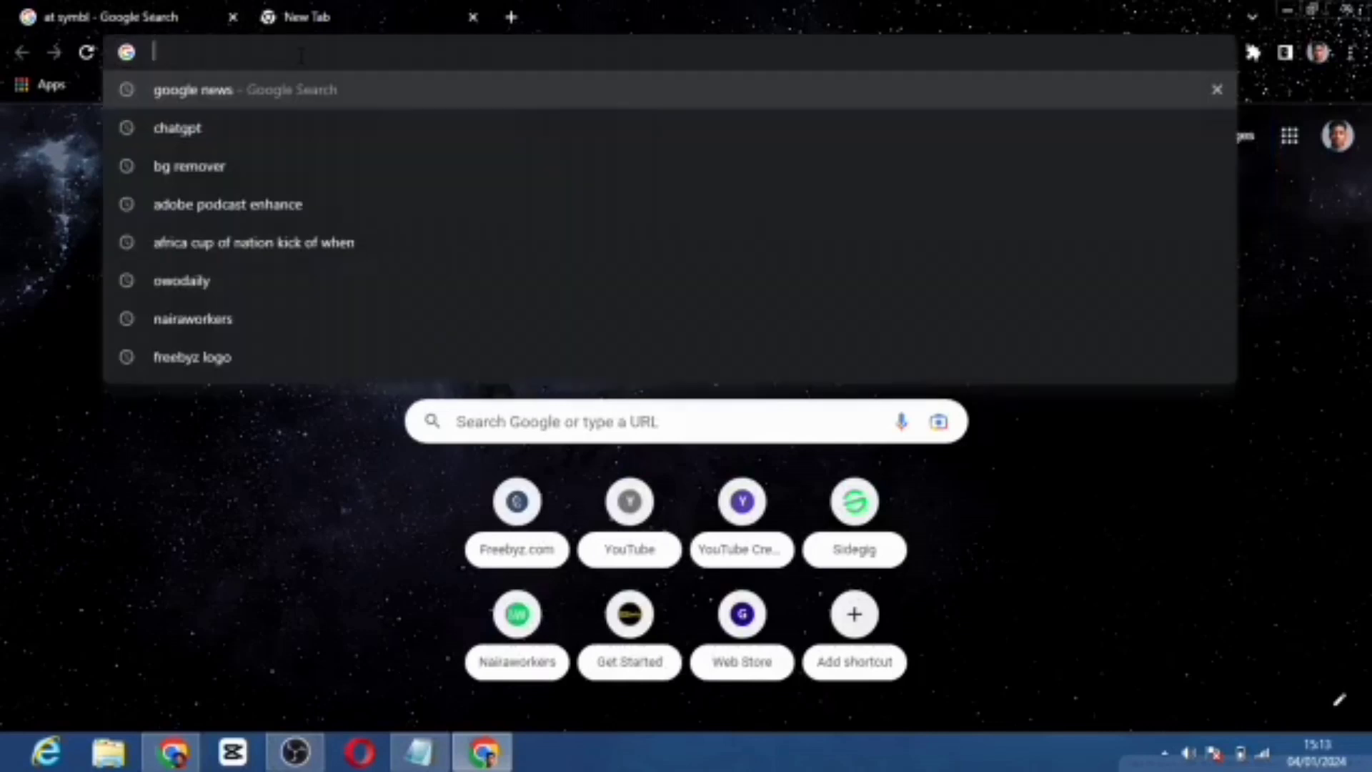
{"action": "type", "text": "leonardo a"}
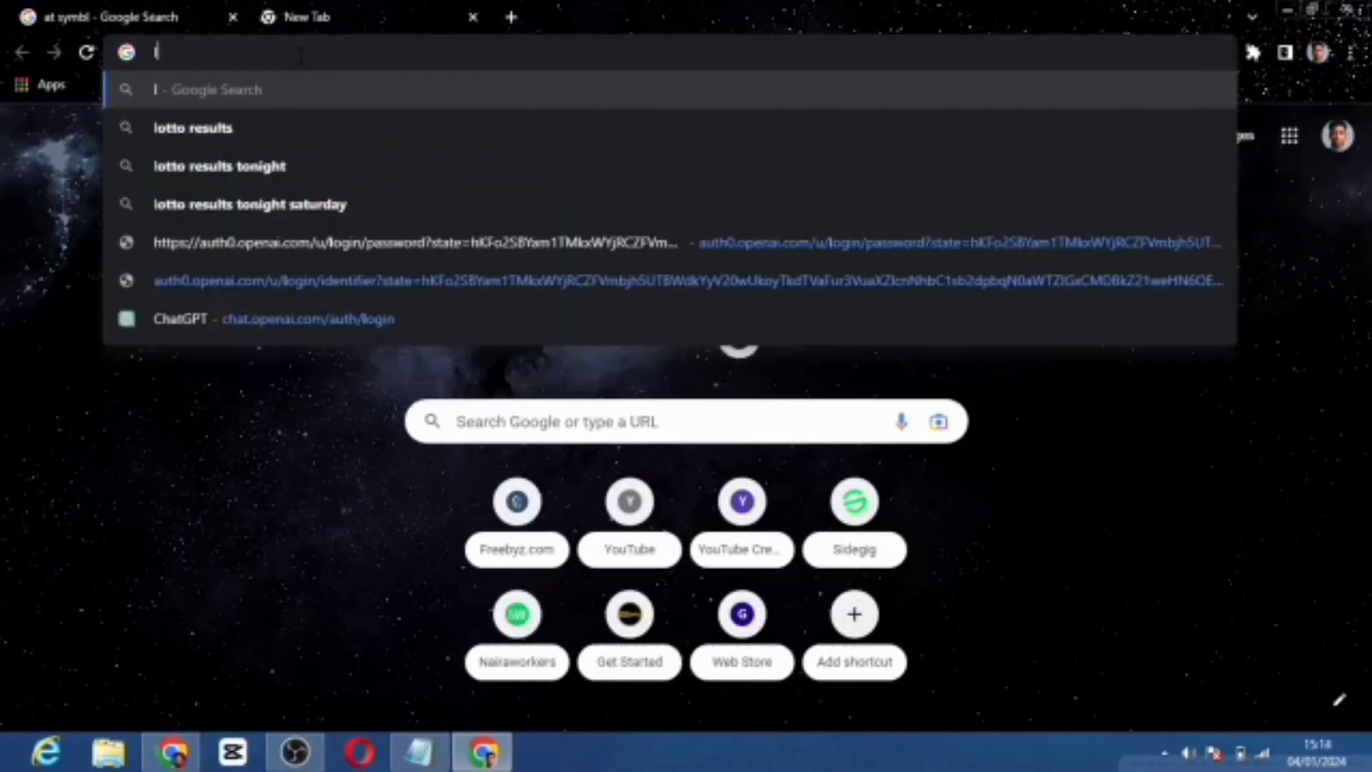
{"action": "type", "text": "i"}
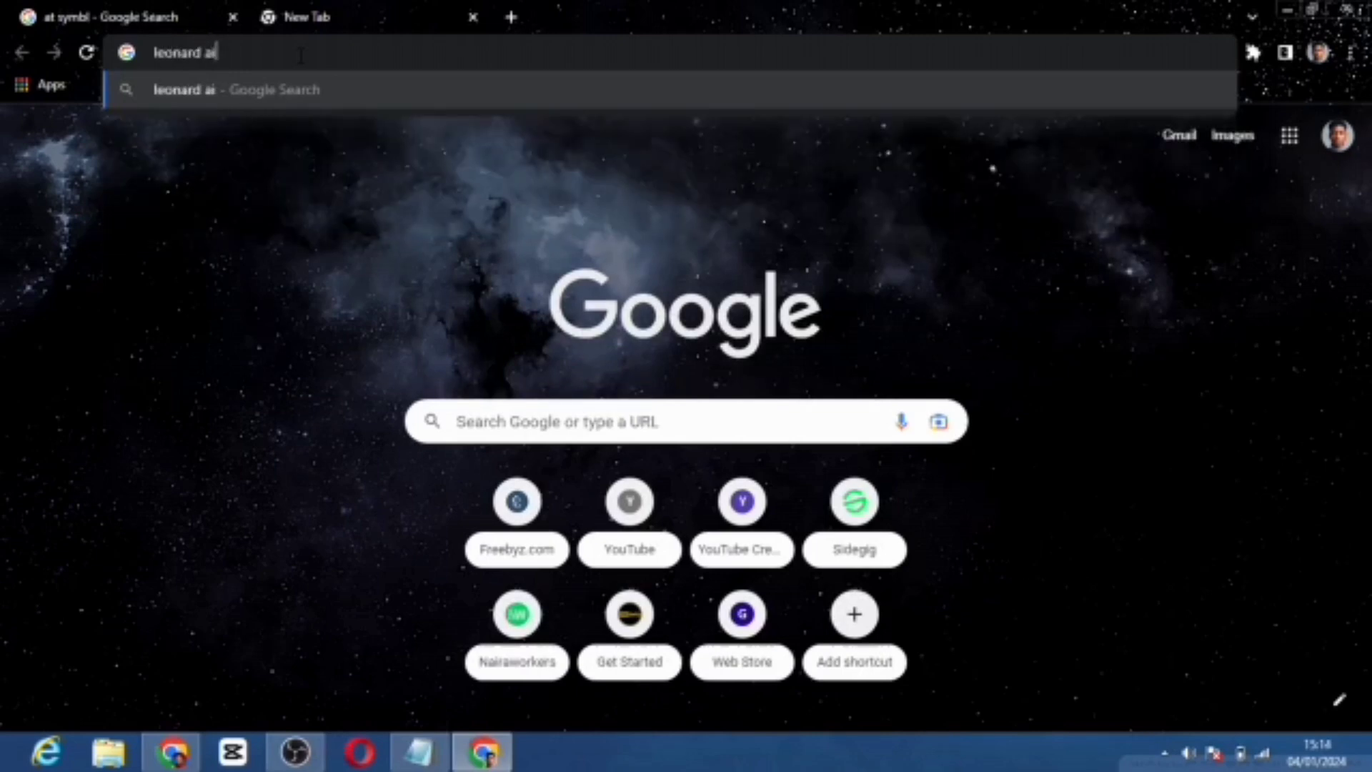
{"action": "key", "text": "Return"}
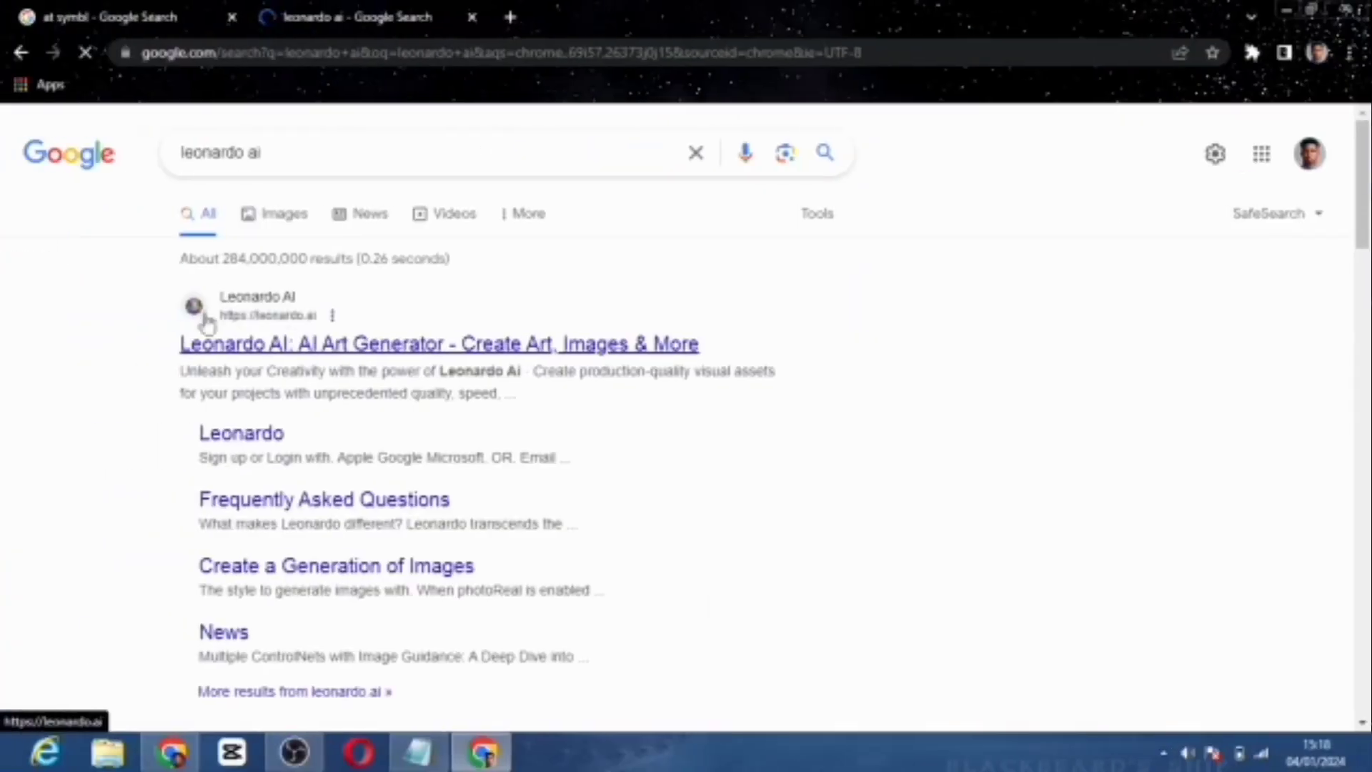
Step: Open the Leonardo AI website and sign in with the existing Google account
{"action": "left_click", "coordinate": [348, 344]}
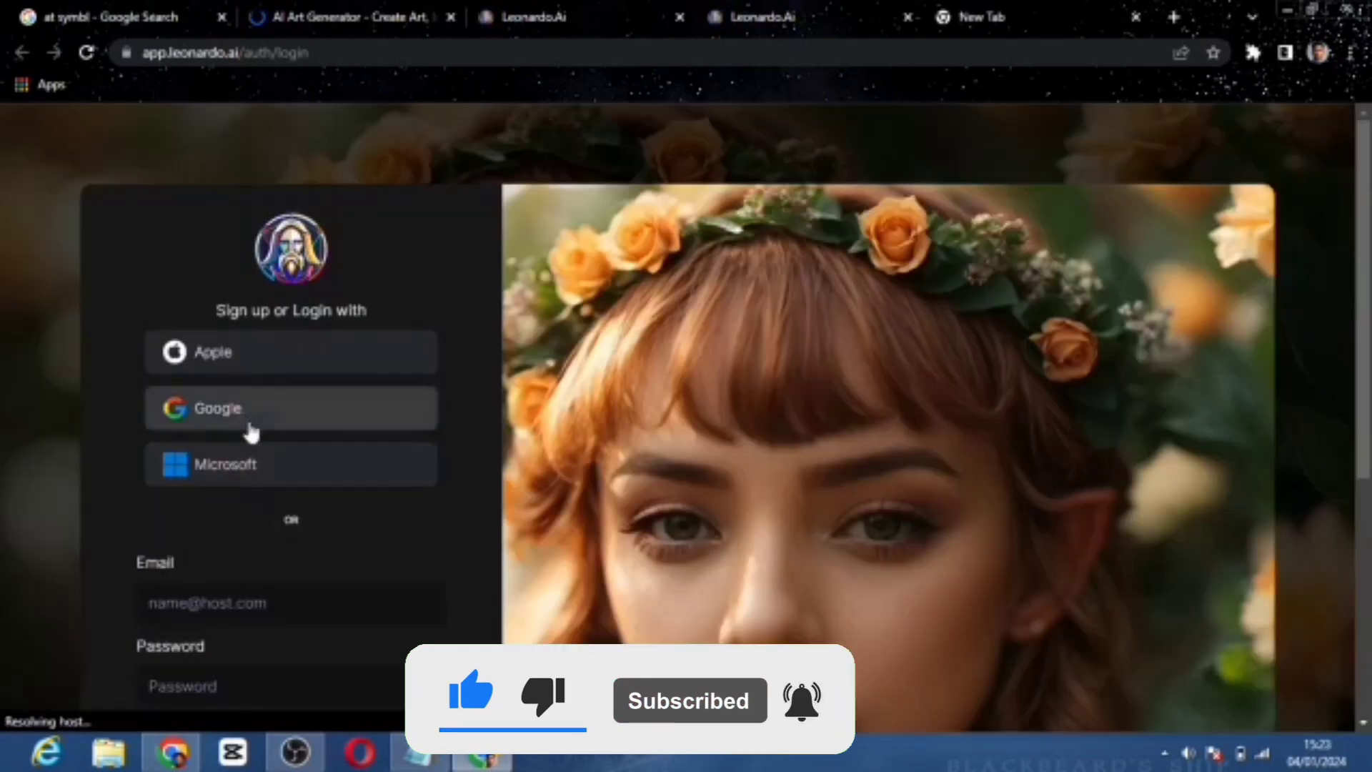
{"action": "left_click", "coordinate": [300, 421]}
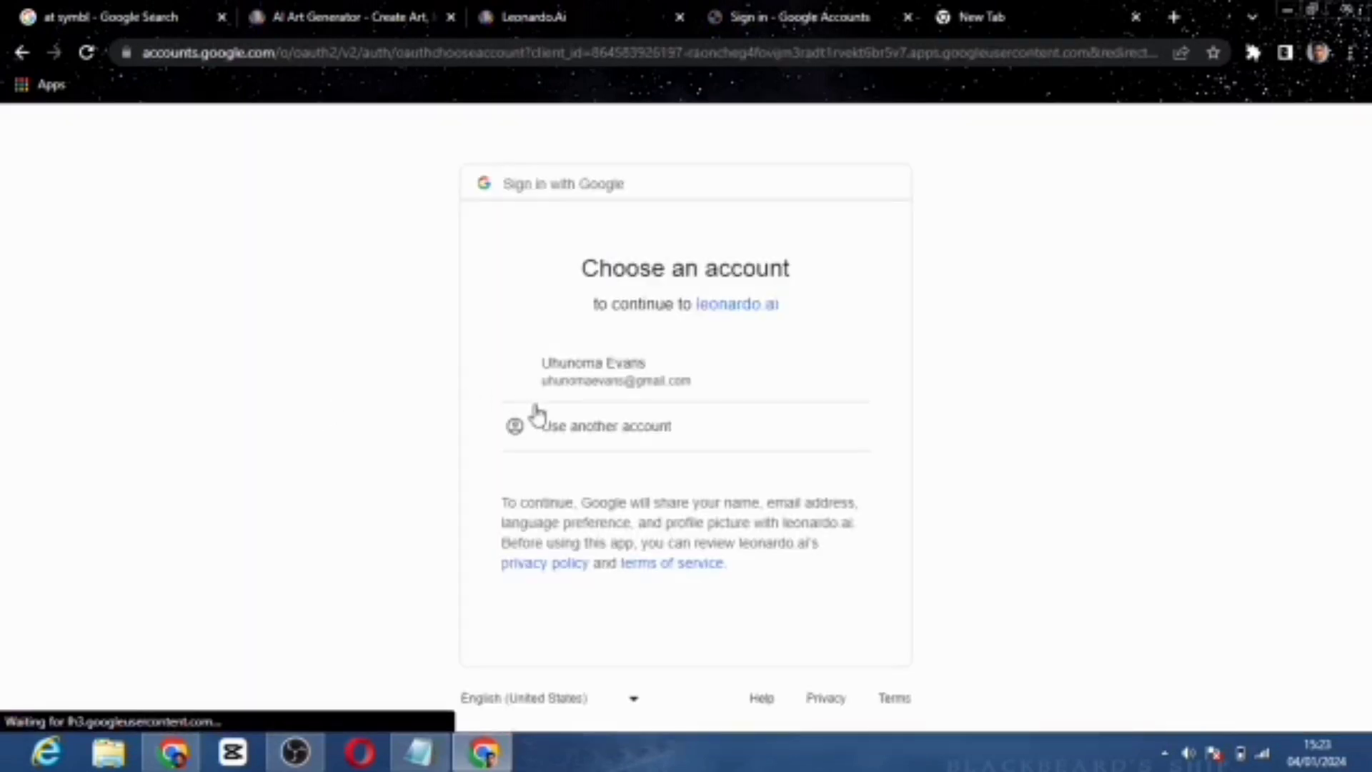
{"action": "left_click", "coordinate": [595, 393]}
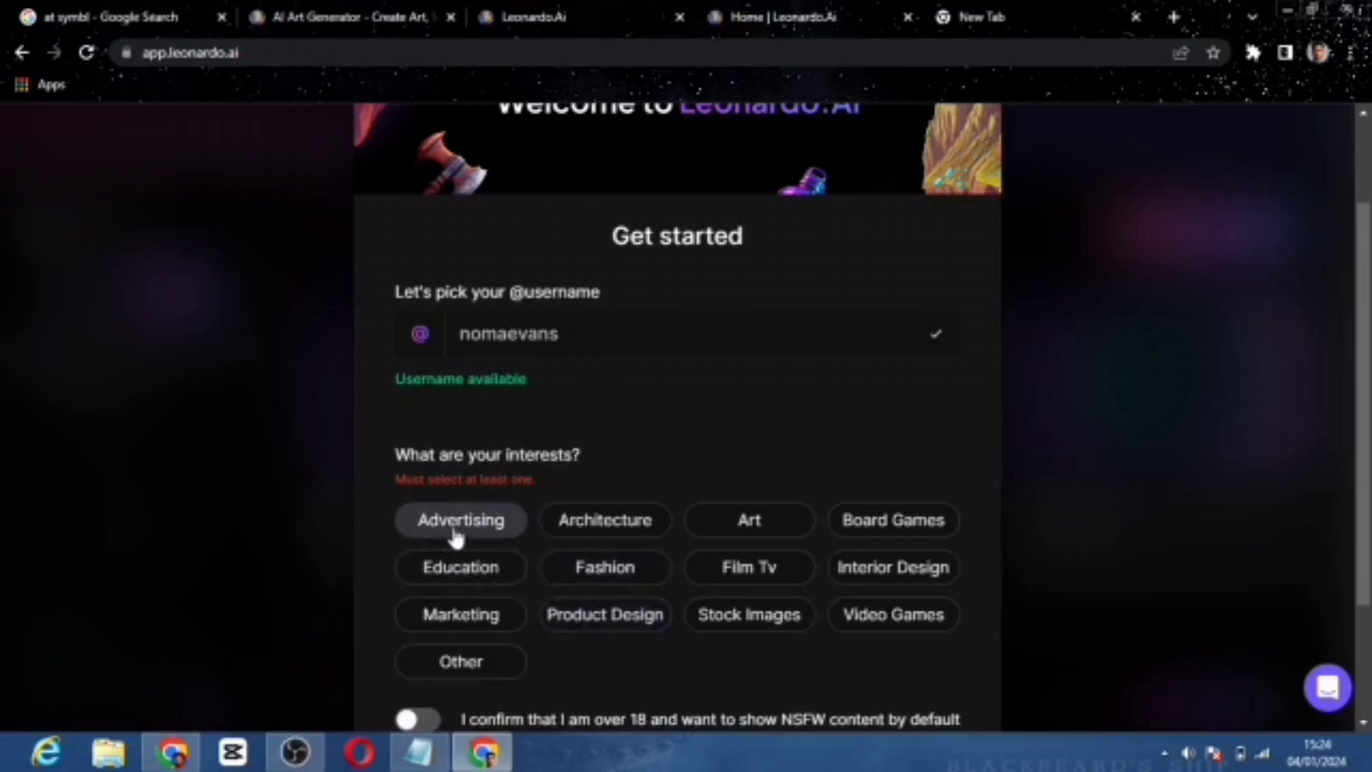
Step: Complete the sign-up with the interests Art, Product Design, Interior Design, Stock Images and Education and the over-18 confirmation, and dismiss the Motion introduction
{"action": "left_click", "coordinate": [749, 520]}
{"action": "left_click", "coordinate": [608, 616]}
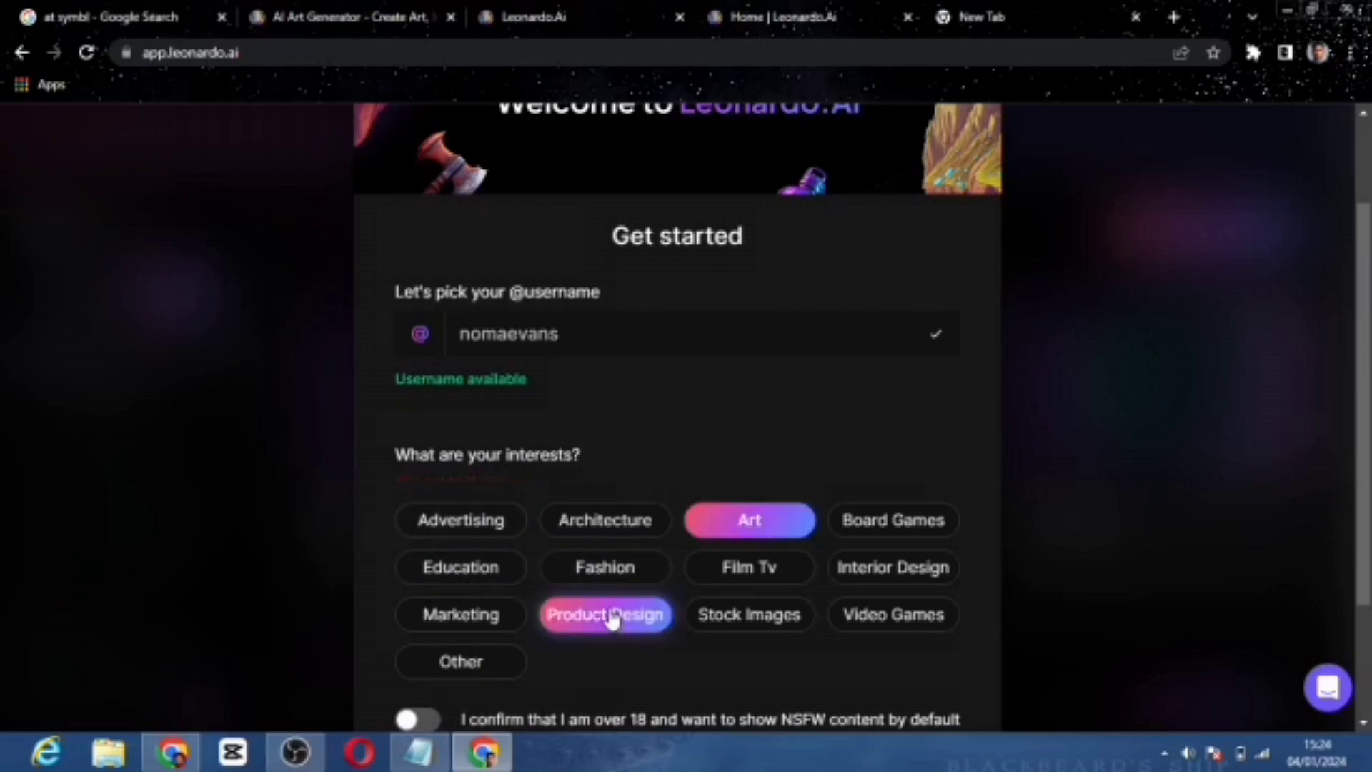
{"action": "left_click", "coordinate": [882, 565]}
{"action": "left_click", "coordinate": [777, 618]}
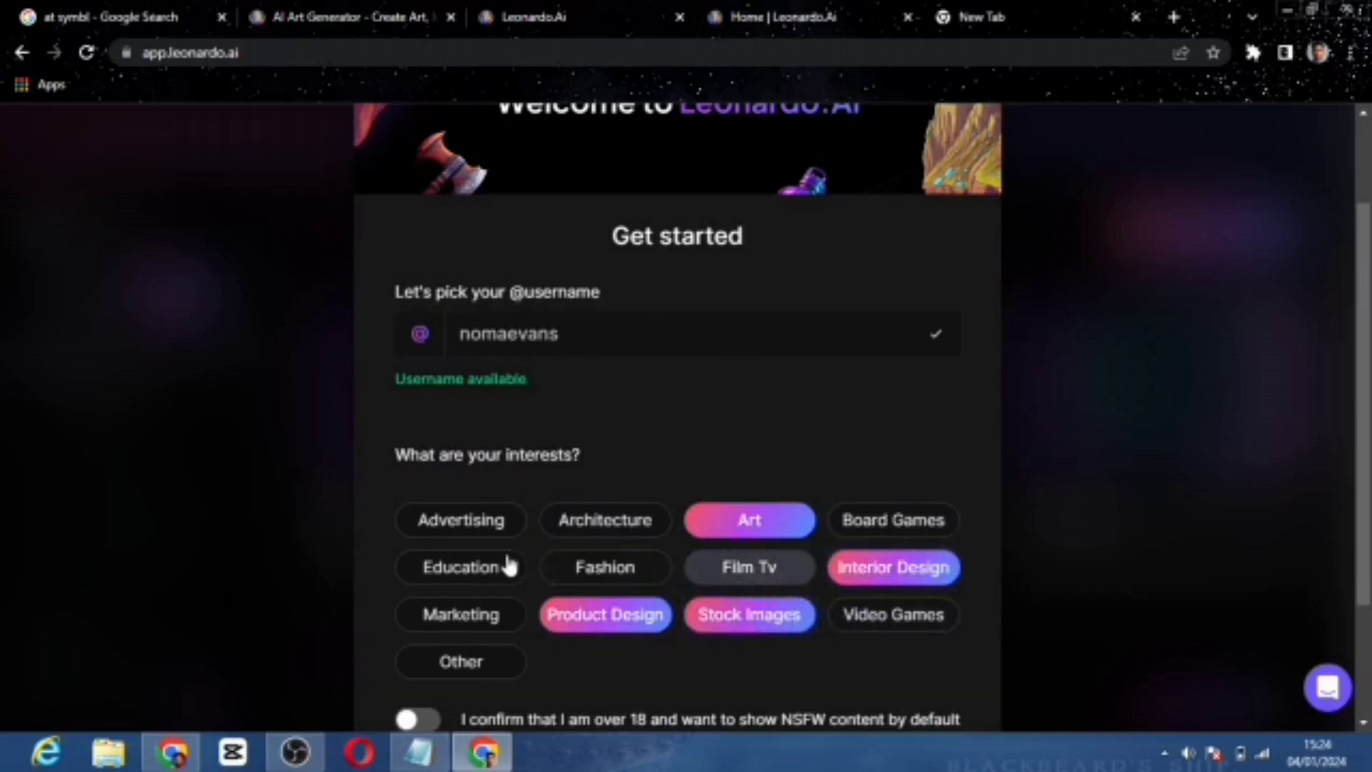
{"action": "left_click", "coordinate": [479, 569]}
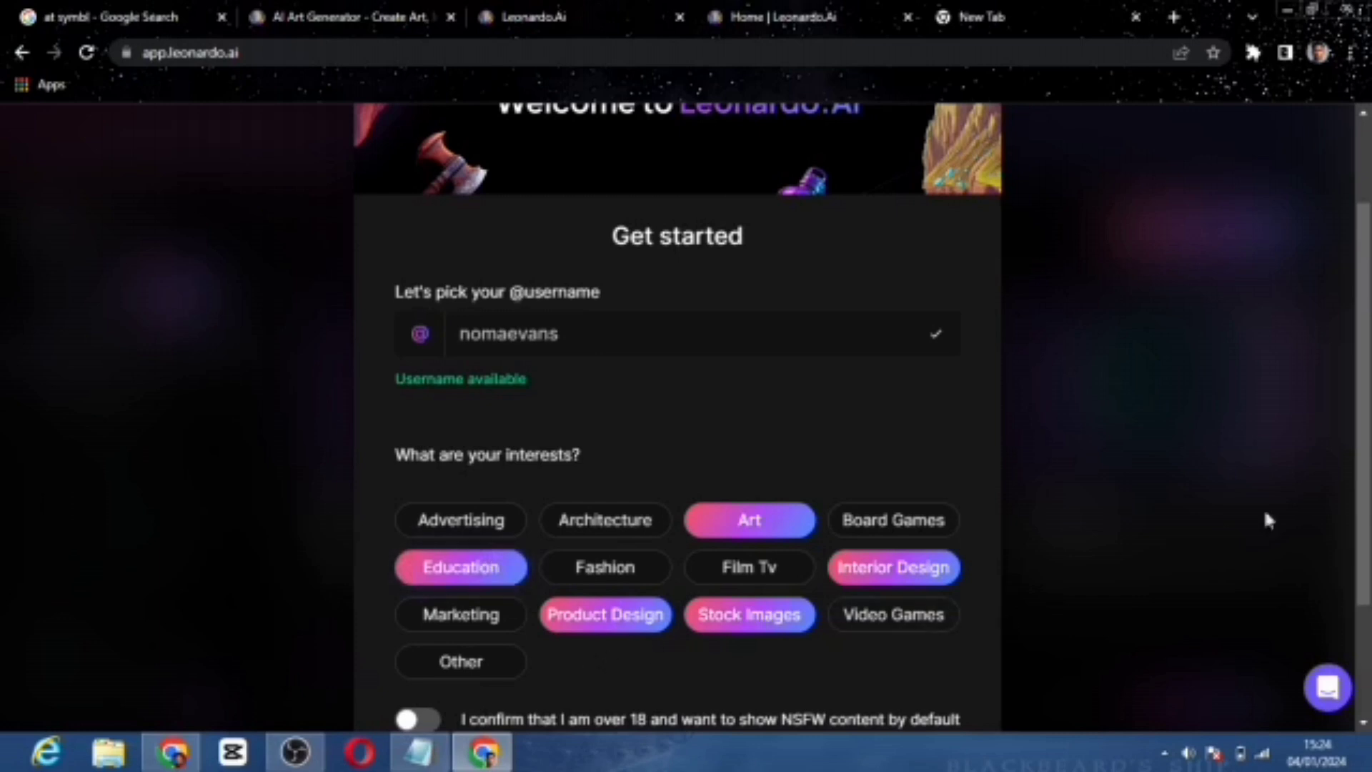
{"action": "scroll", "coordinate": [1362, 500], "scroll_direction": "down", "scroll_amount": 2}
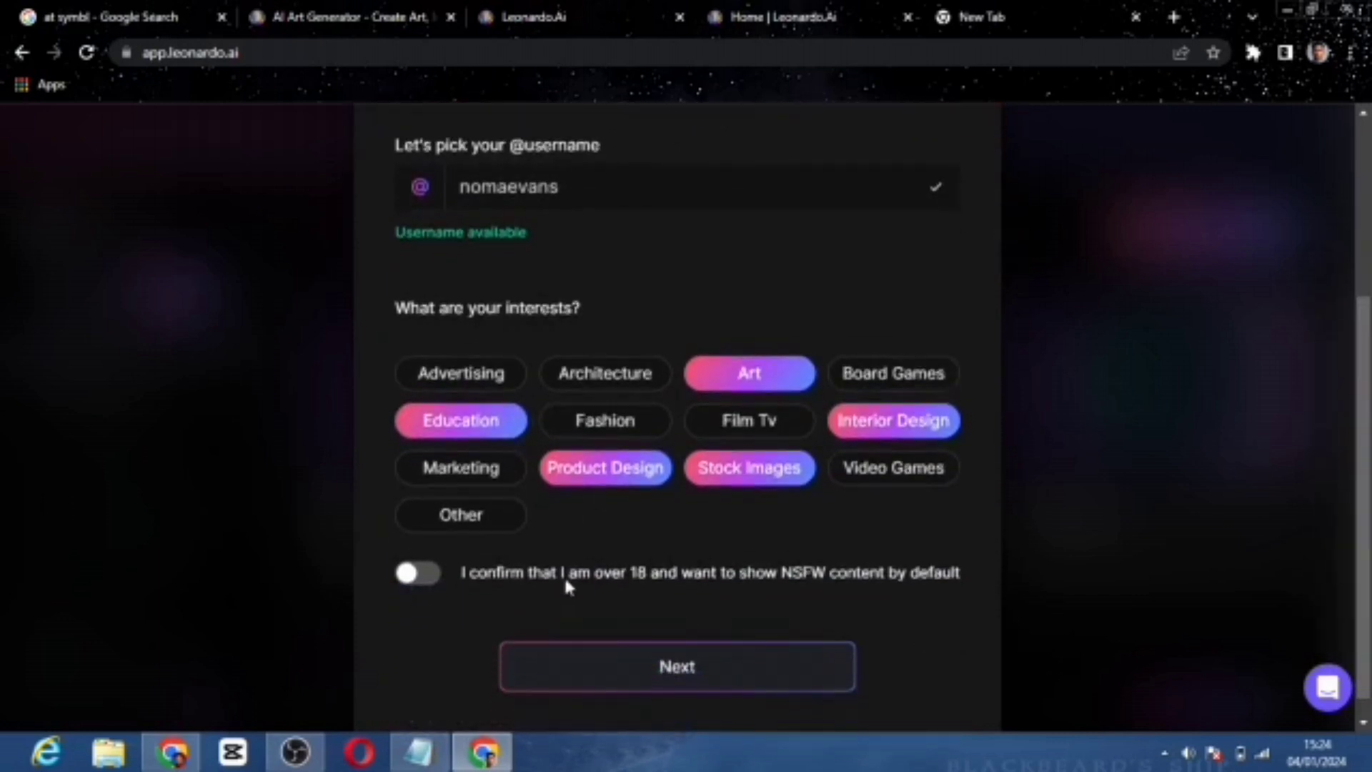
{"action": "left_click", "coordinate": [418, 581]}
{"action": "left_click", "coordinate": [689, 658]}
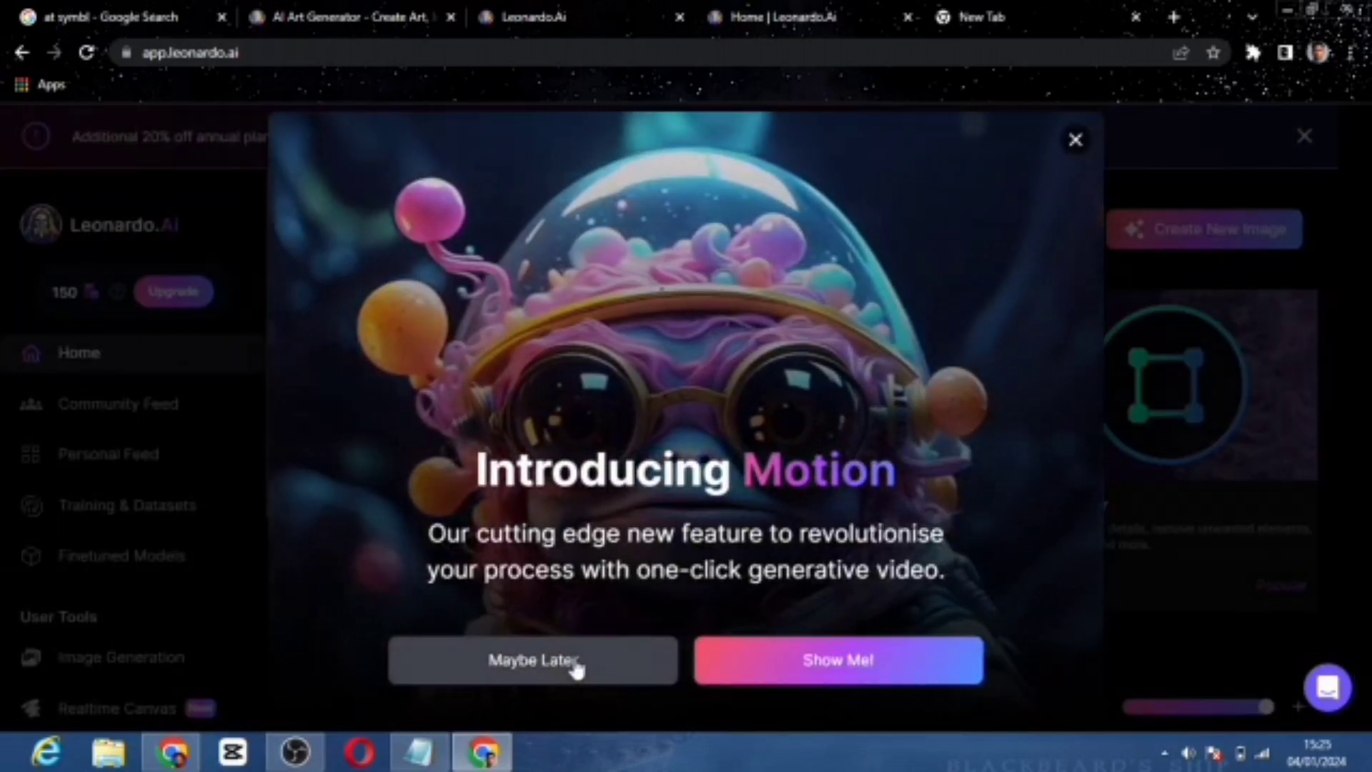
{"action": "left_click", "coordinate": [572, 662]}
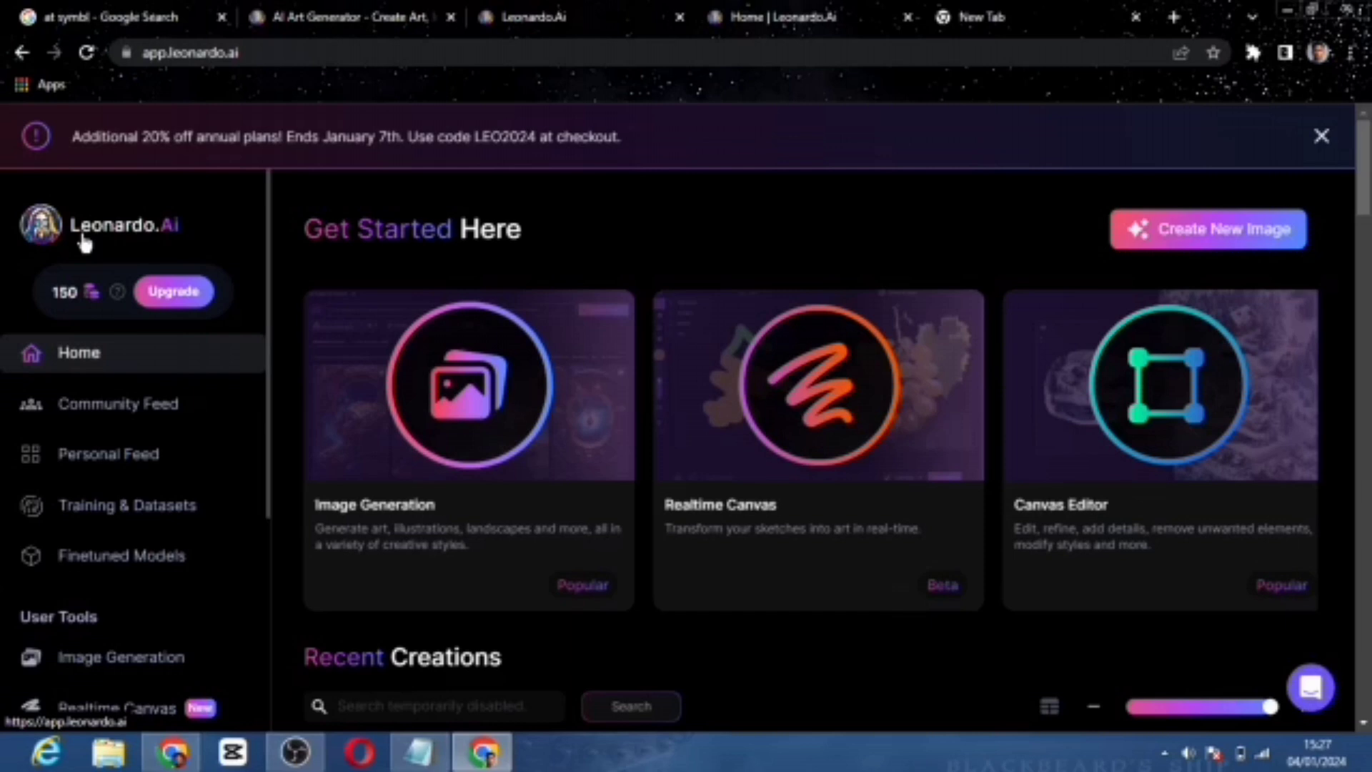
Step: Generate images from a prompt for a beautiful looking YouTube video wall with RGB Light set up, book shelve, tech gadgets and a table lamp
{"action": "scroll", "coordinate": [140, 487], "scroll_direction": "down", "scroll_amount": 2}
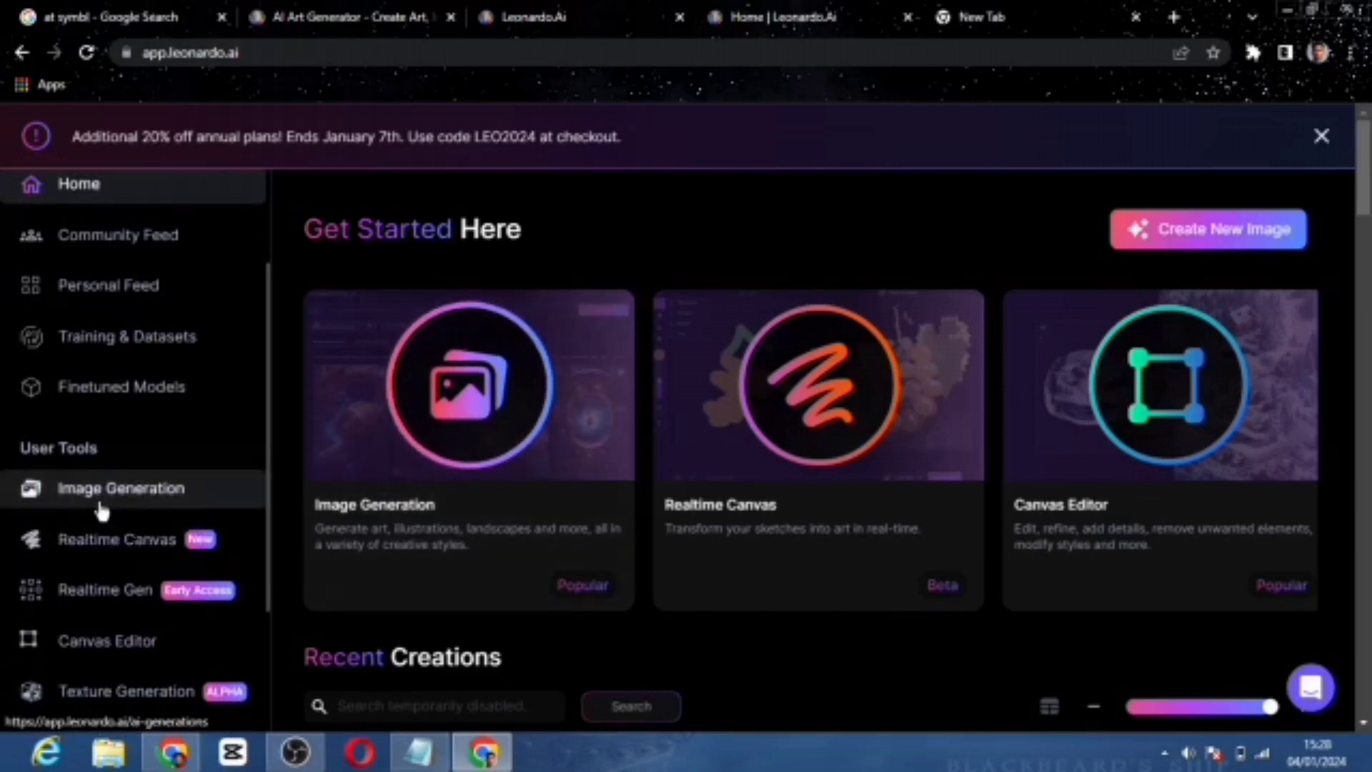
{"action": "left_click", "coordinate": [384, 509]}
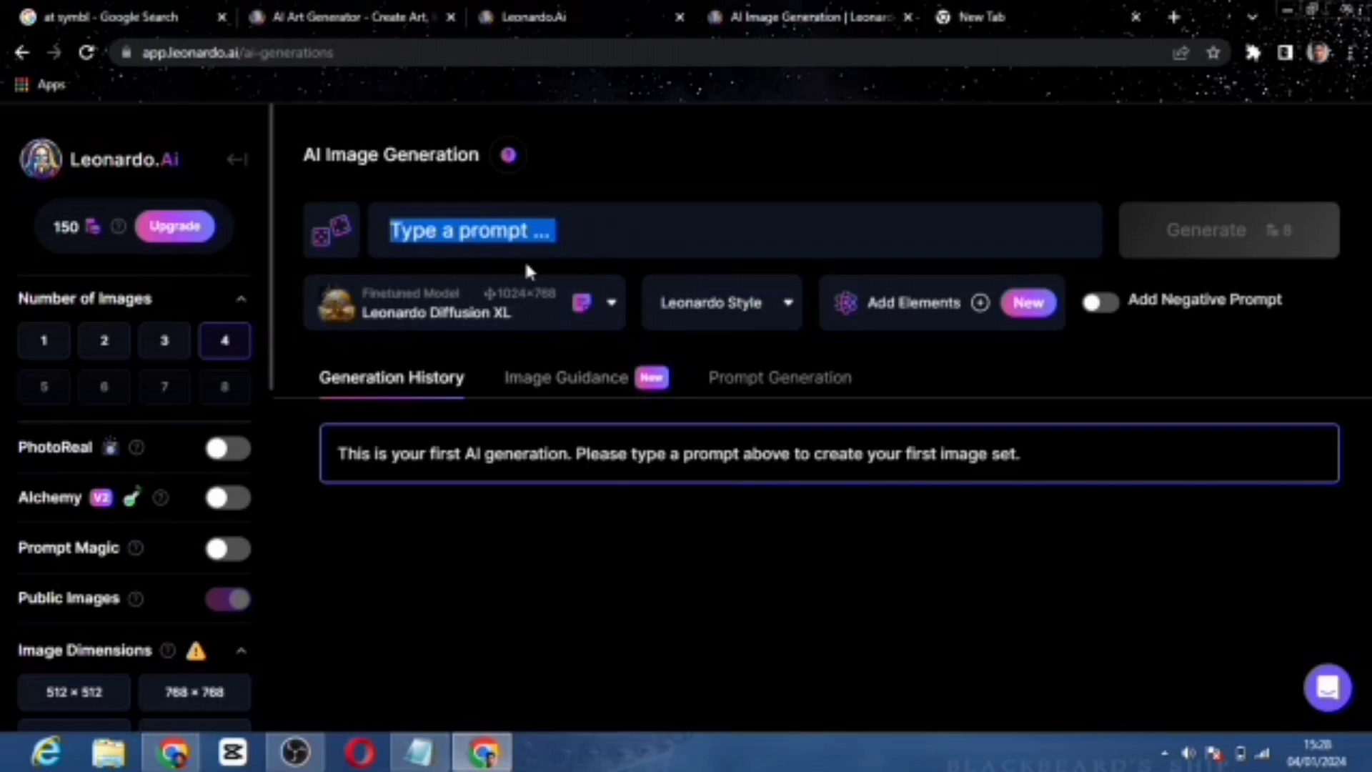
{"action": "type", "text": "Design a beautiful looking wall for a YouTube video that has a good RGB Light set up and a book shelve with some tech gadgets on a table with a table lamp"}
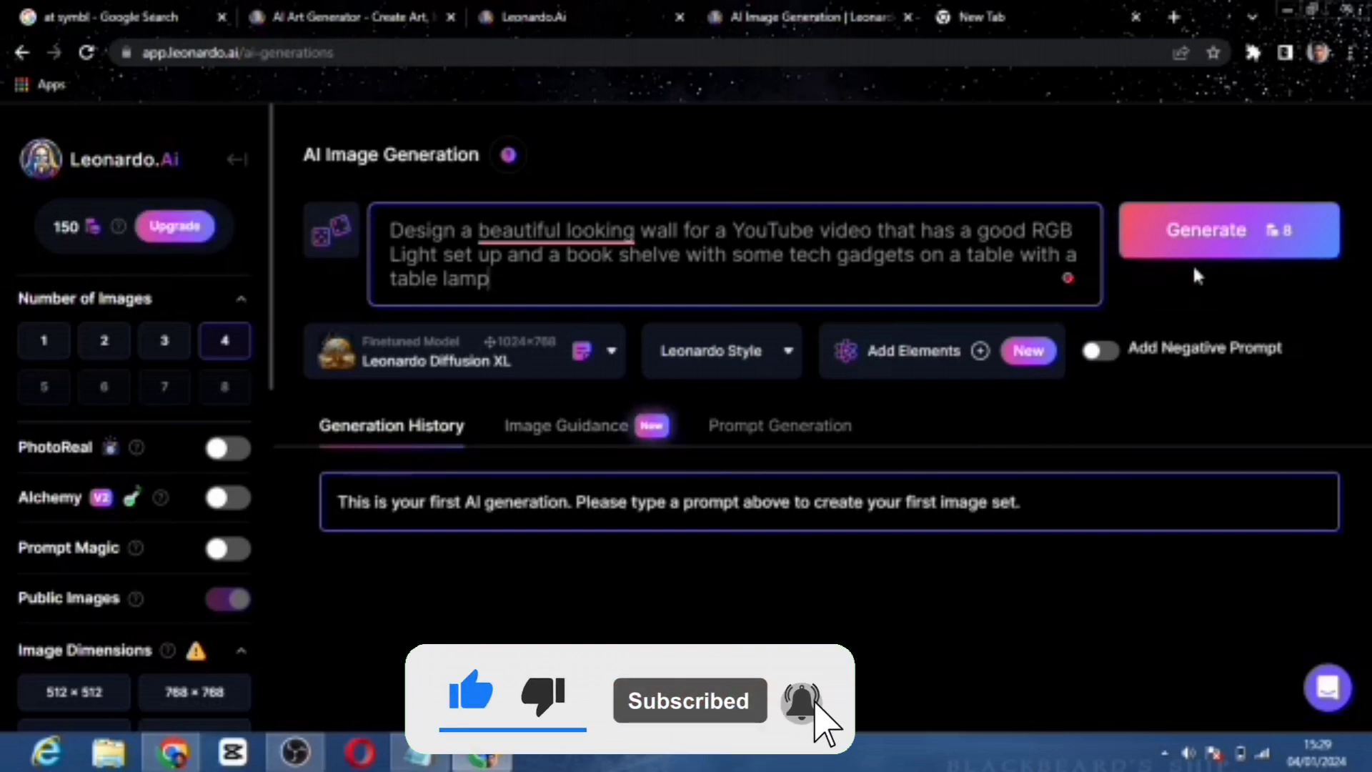
{"action": "left_click", "coordinate": [1224, 250]}
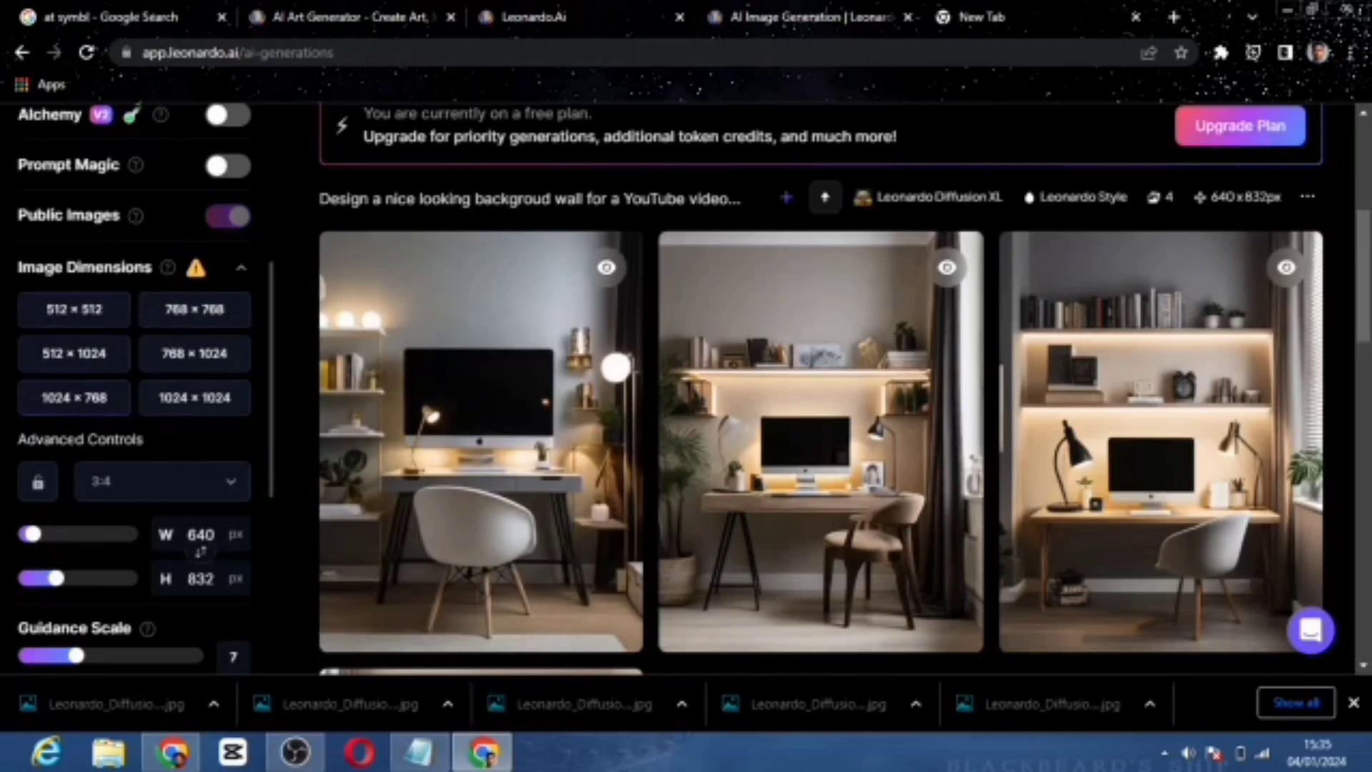
Step: Set the image aspect ratio to 16:9 and generate a new set of background wall images
{"action": "left_click", "coordinate": [236, 479]}
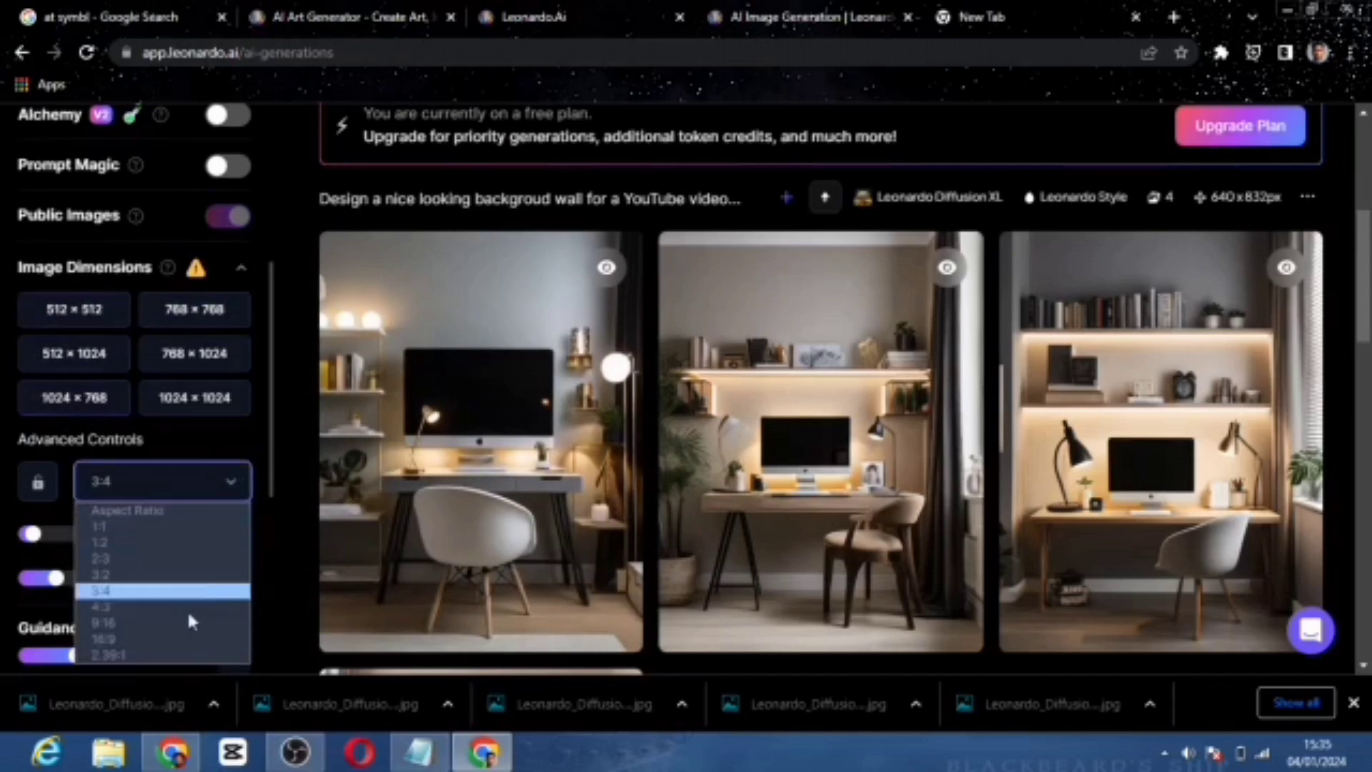
{"action": "left_click", "coordinate": [133, 639]}
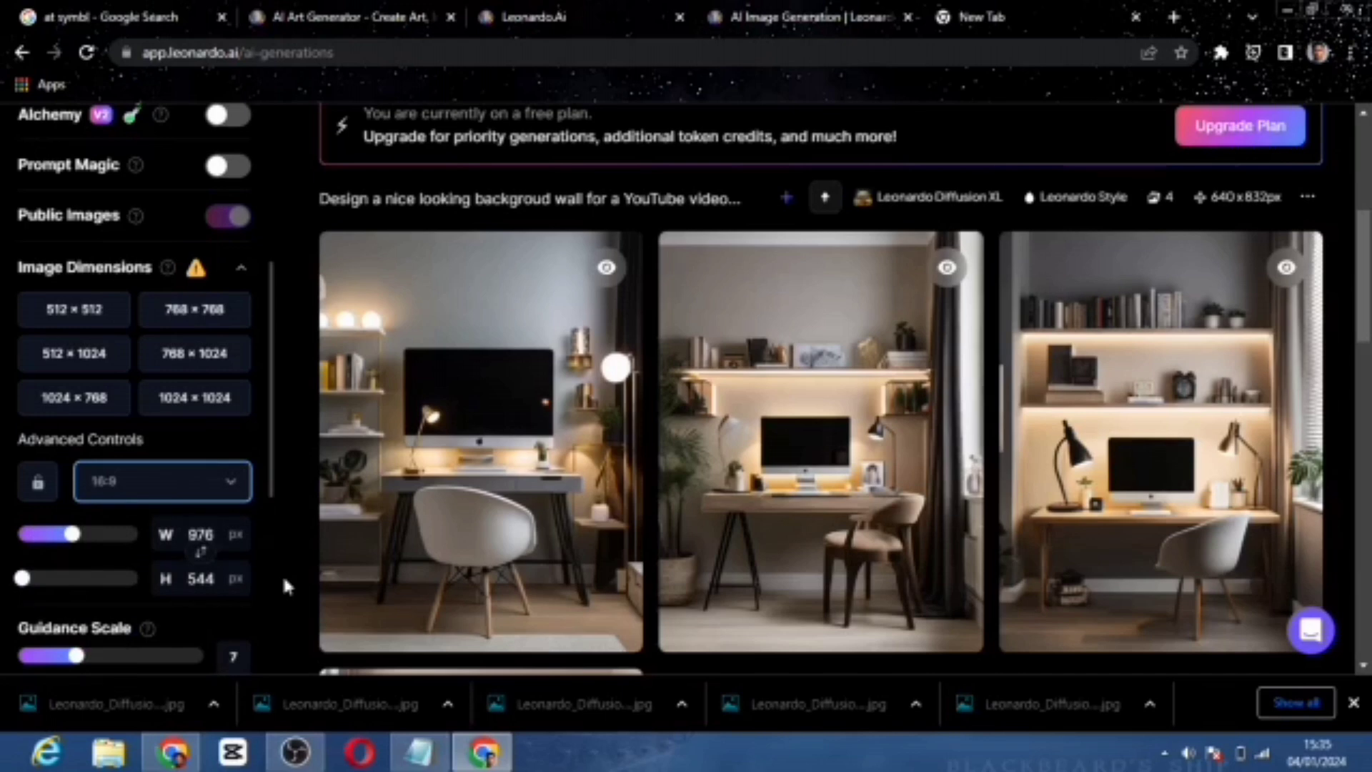
{"action": "scroll", "coordinate": [1367, 268], "scroll_direction": "up", "scroll_amount": 3}
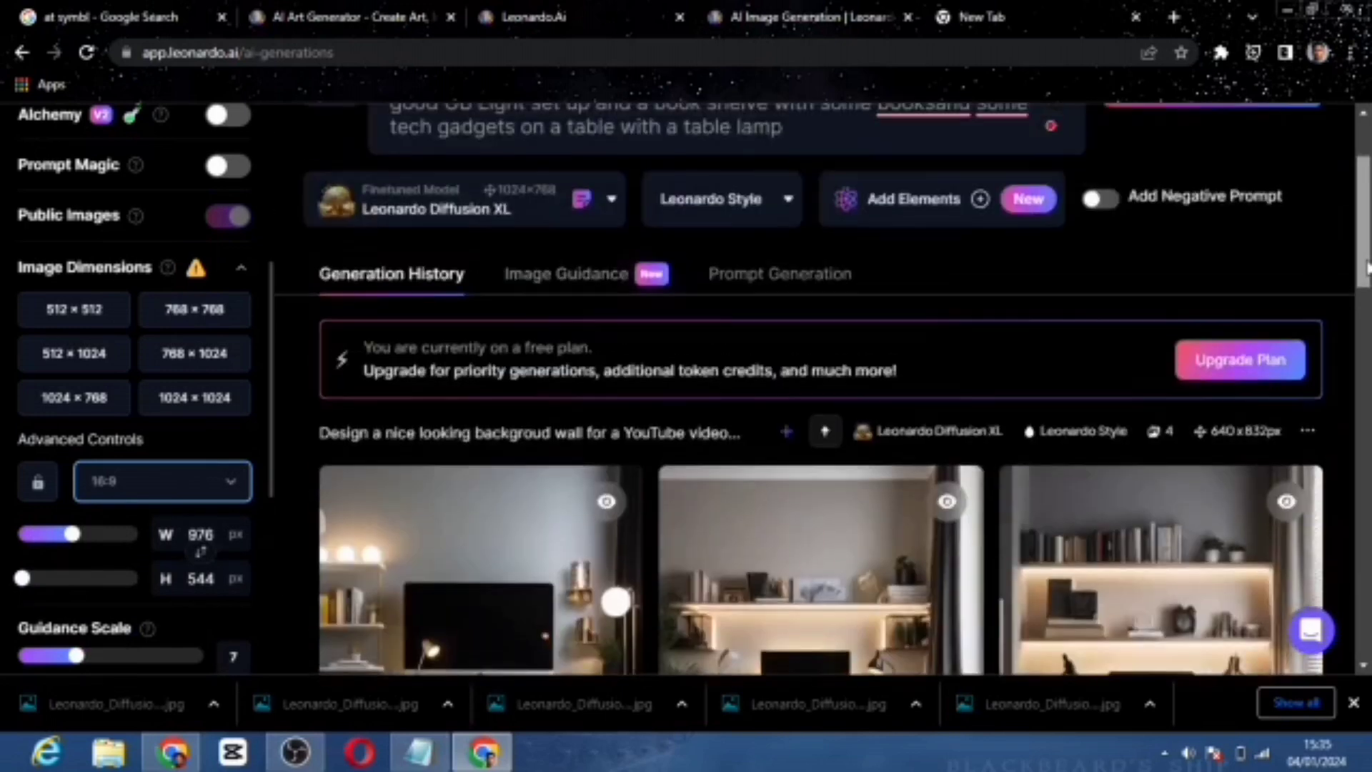
{"action": "scroll", "coordinate": [1366, 268], "scroll_direction": "up", "scroll_amount": 2}
{"action": "left_click", "coordinate": [1211, 230]}
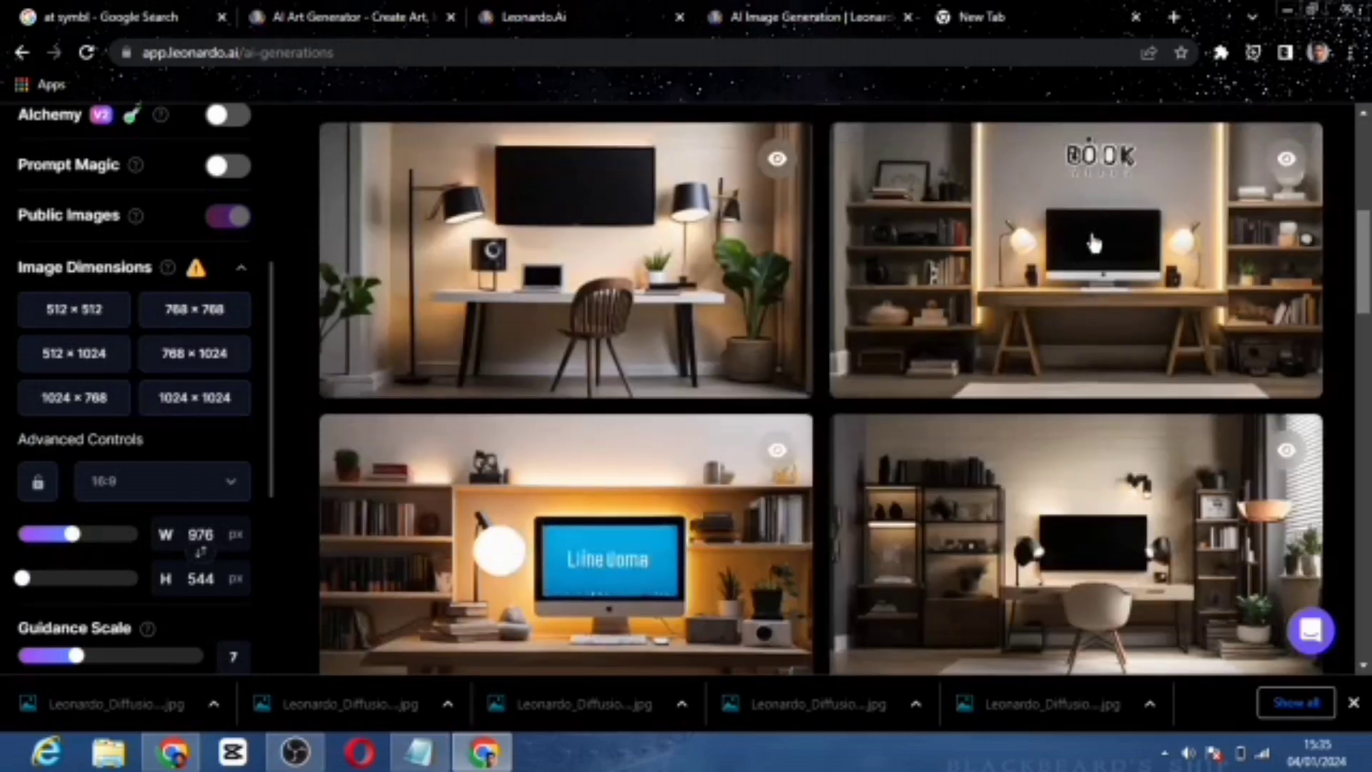
{"action": "mouse_move", "coordinate": [766, 283]}
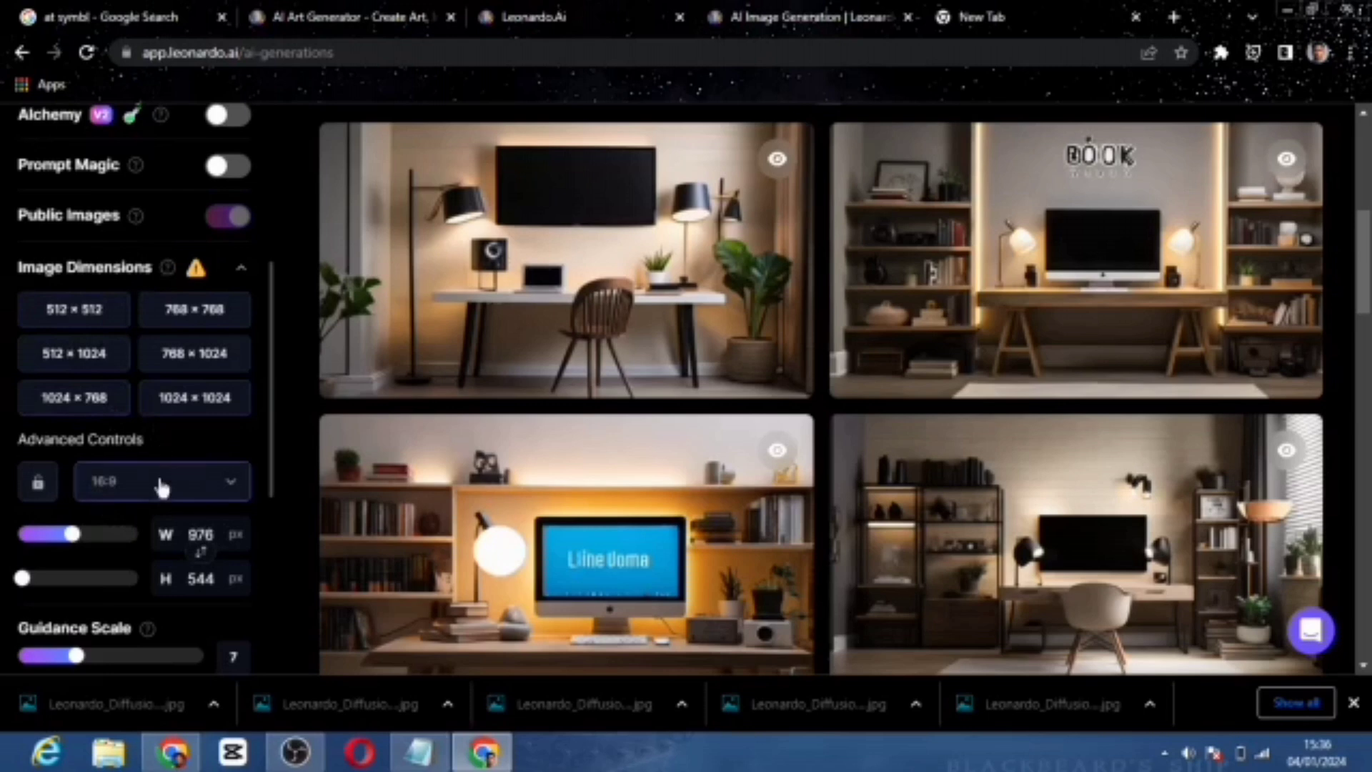
{"action": "mouse_move", "coordinate": [850, 236]}
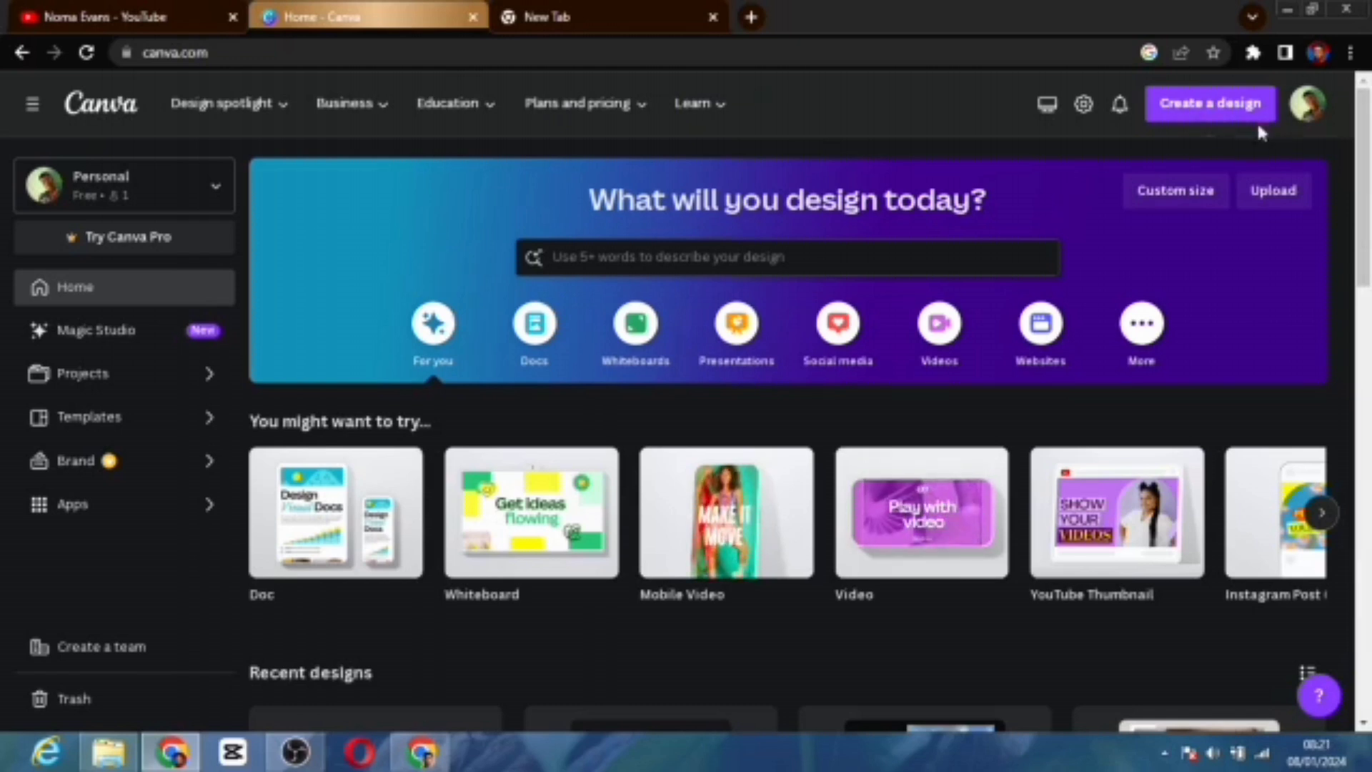
Step: In Canva, search the design types for "youtube" and create a blank YouTube Thumbnail design
{"action": "left_click", "coordinate": [1221, 118]}
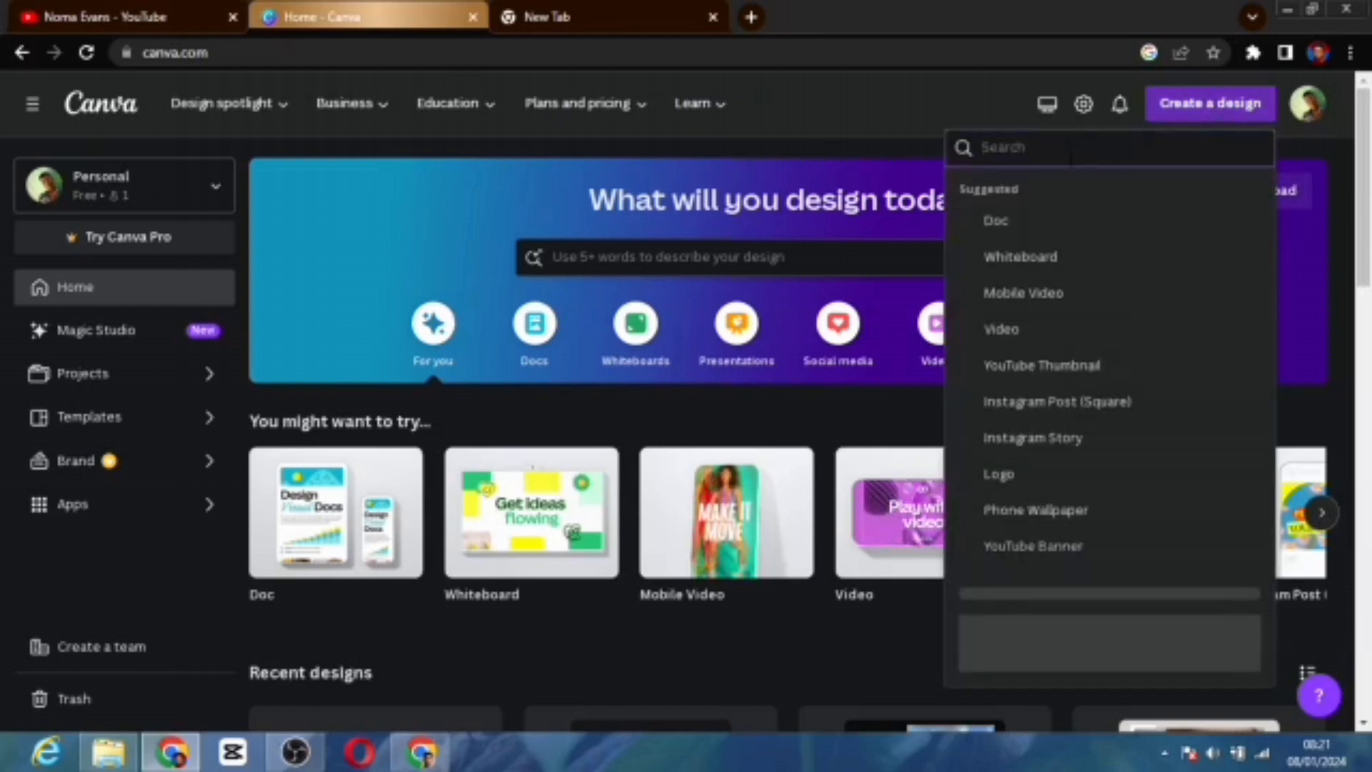
{"action": "type", "text": "youtube"}
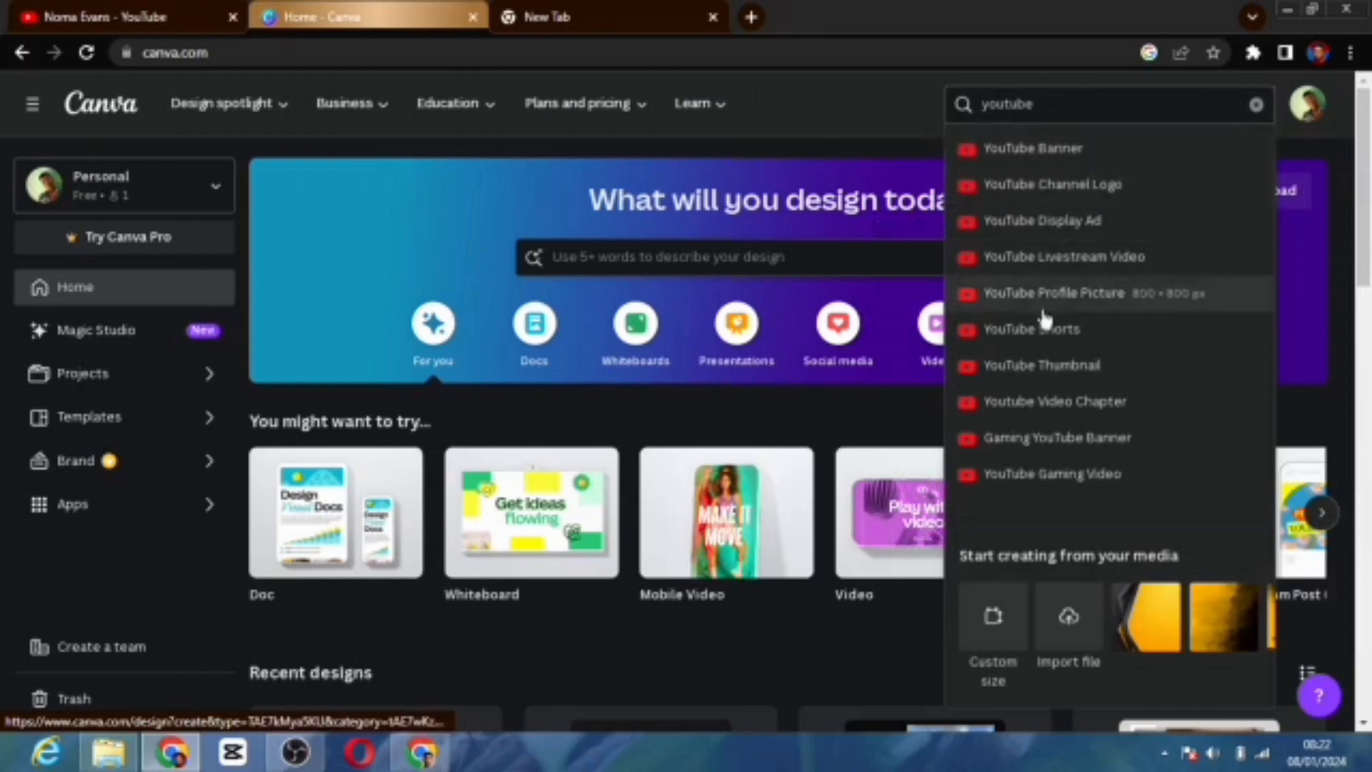
{"action": "left_click", "coordinate": [1067, 372]}
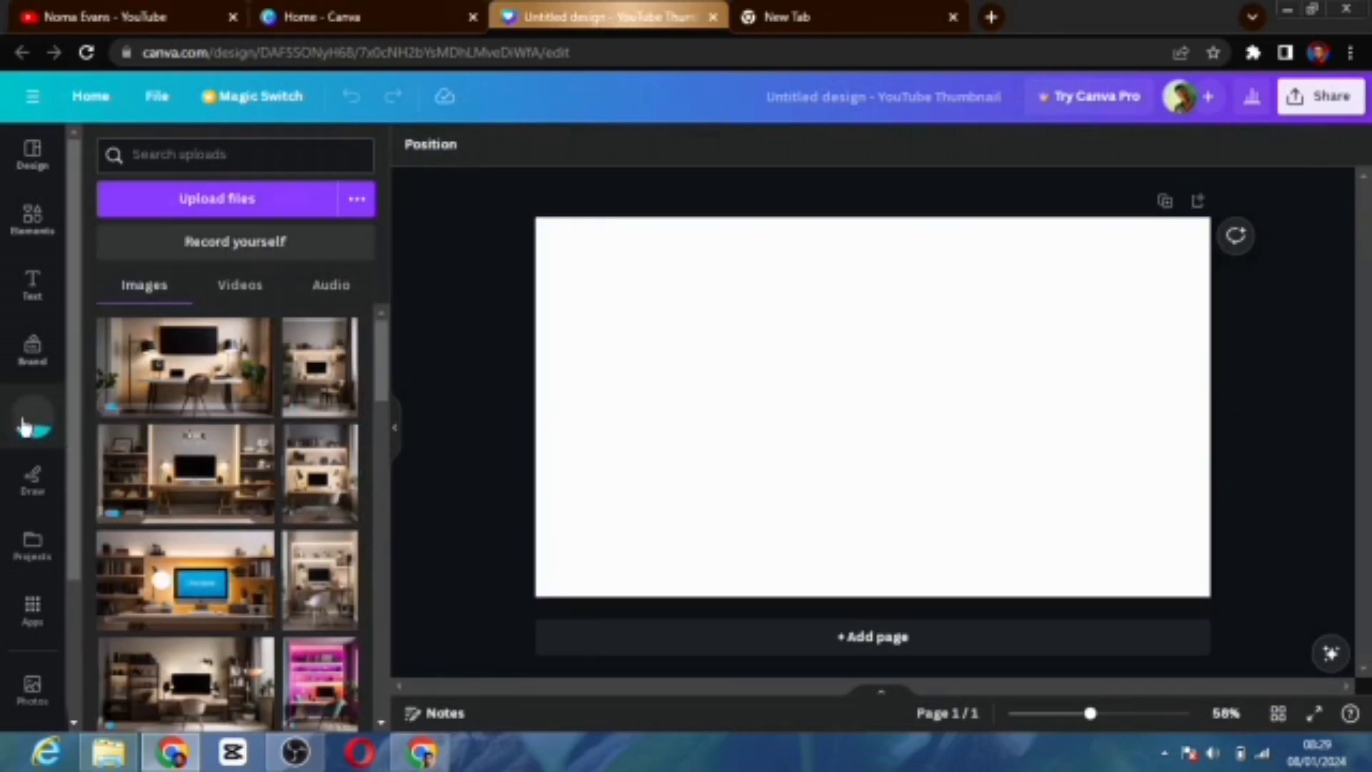
{"action": "left_click", "coordinate": [156, 95]}
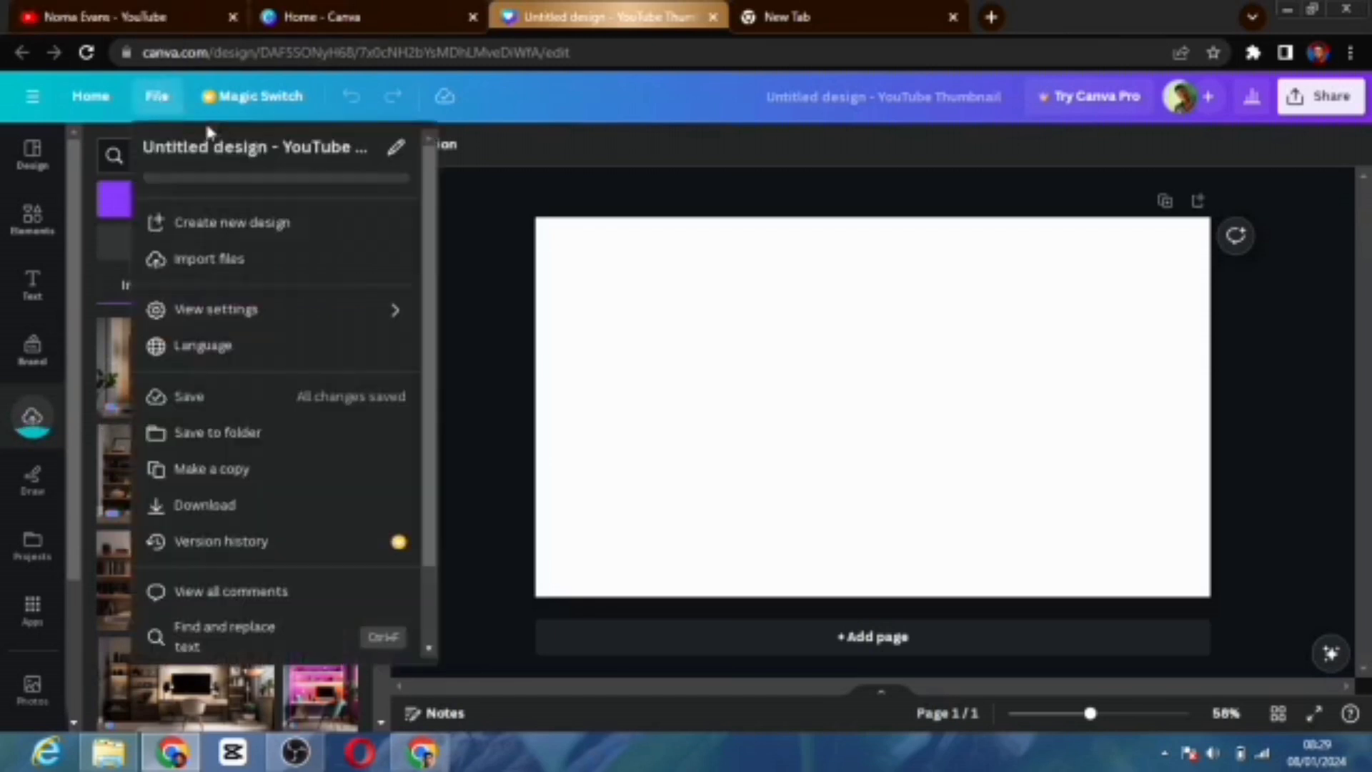
{"action": "left_click", "coordinate": [208, 258]}
{"action": "left_click", "coordinate": [336, 422]}
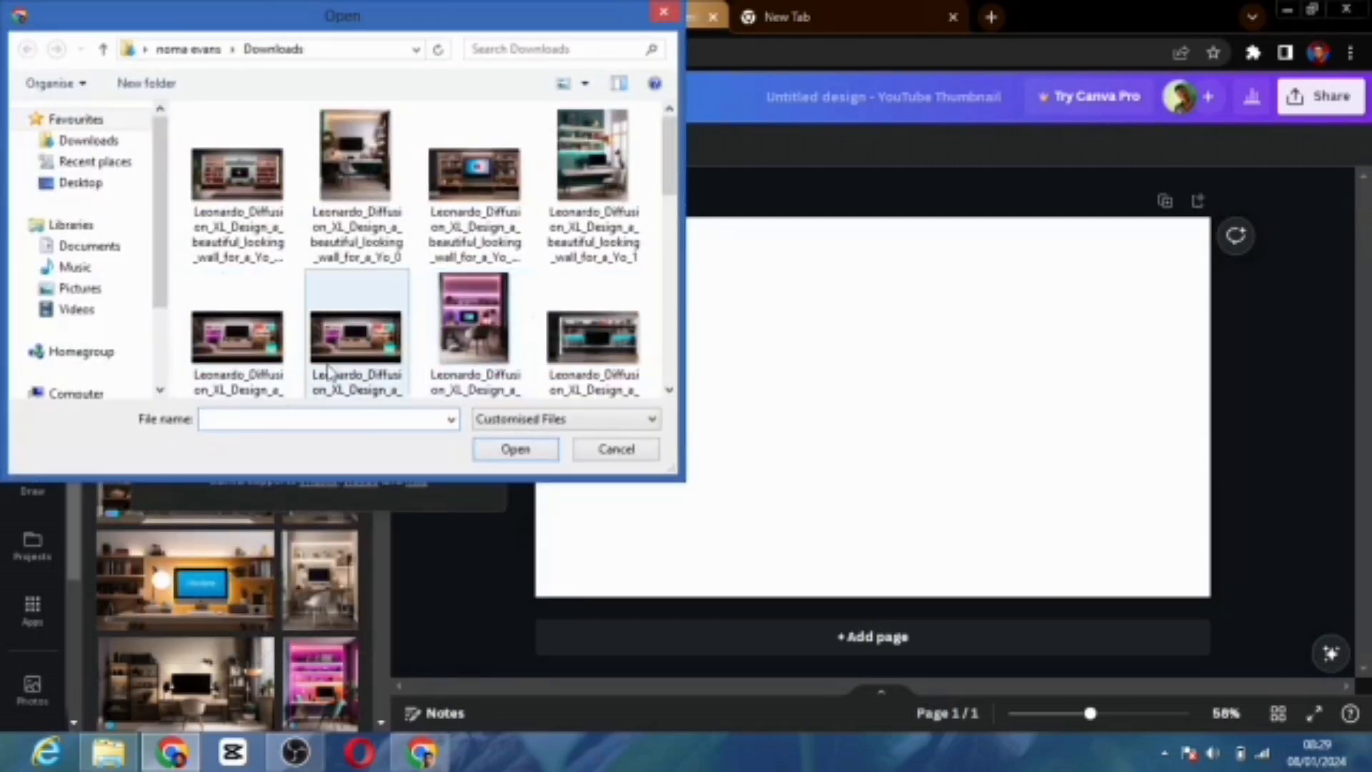
{"action": "left_click", "coordinate": [225, 167]}
{"action": "left_click_drag", "start_coordinate": [226, 168], "coordinate": [542, 477]}
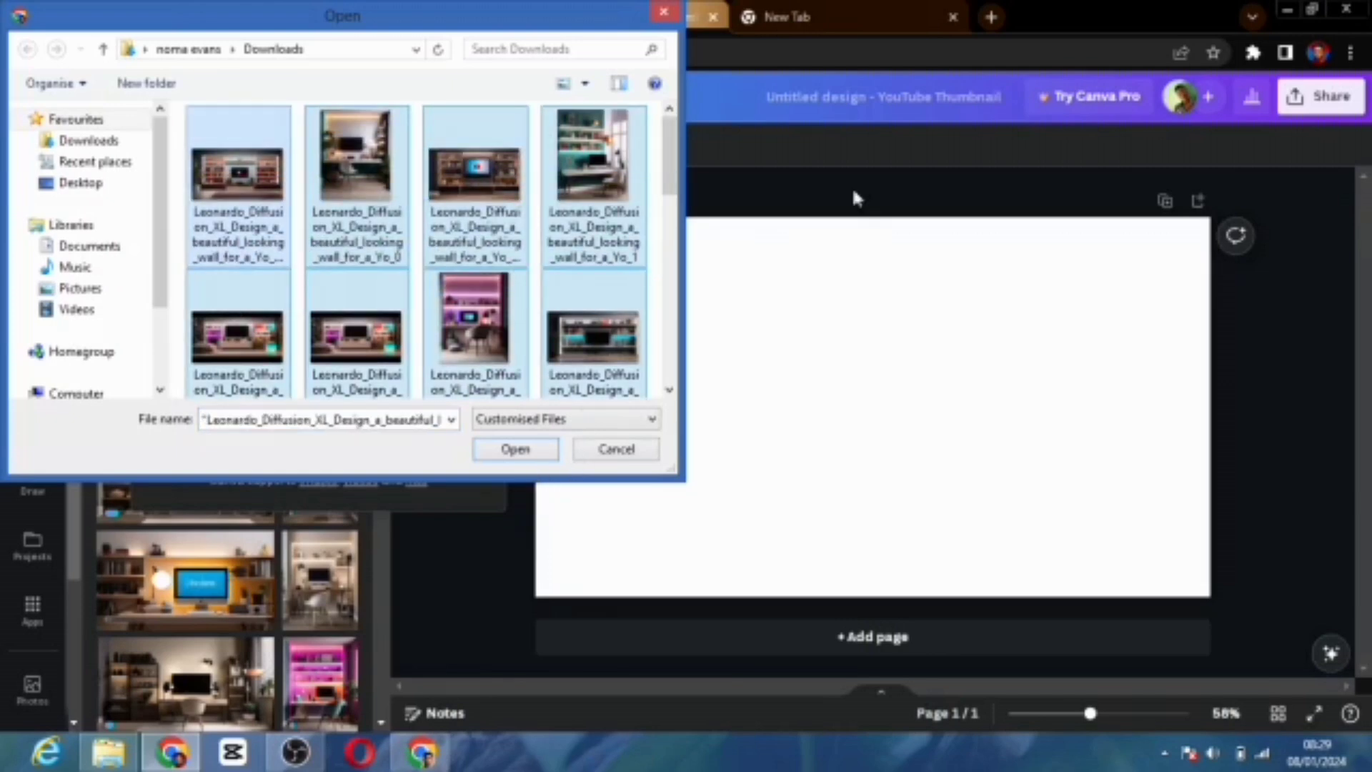
{"action": "left_click", "coordinate": [665, 10]}
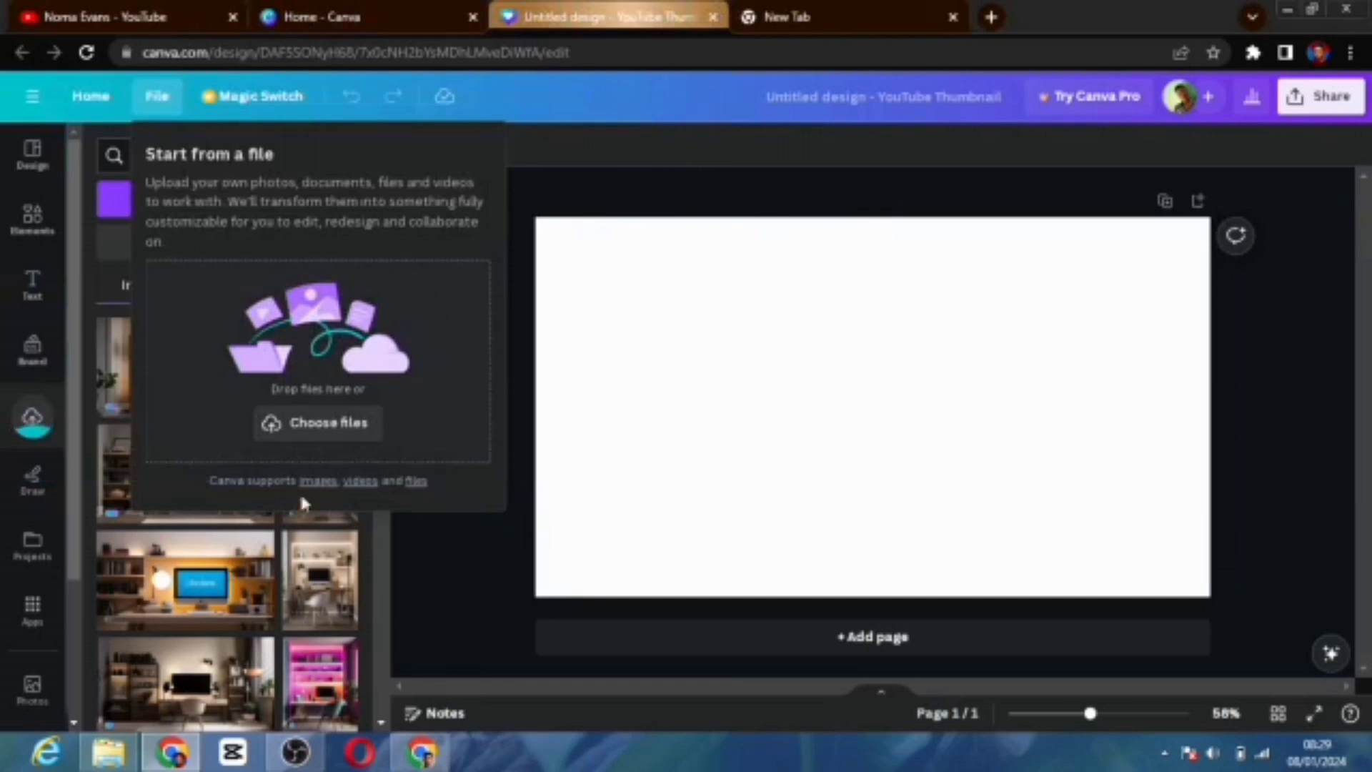
{"action": "key", "text": "Escape"}
{"action": "left_click", "coordinate": [447, 575]}
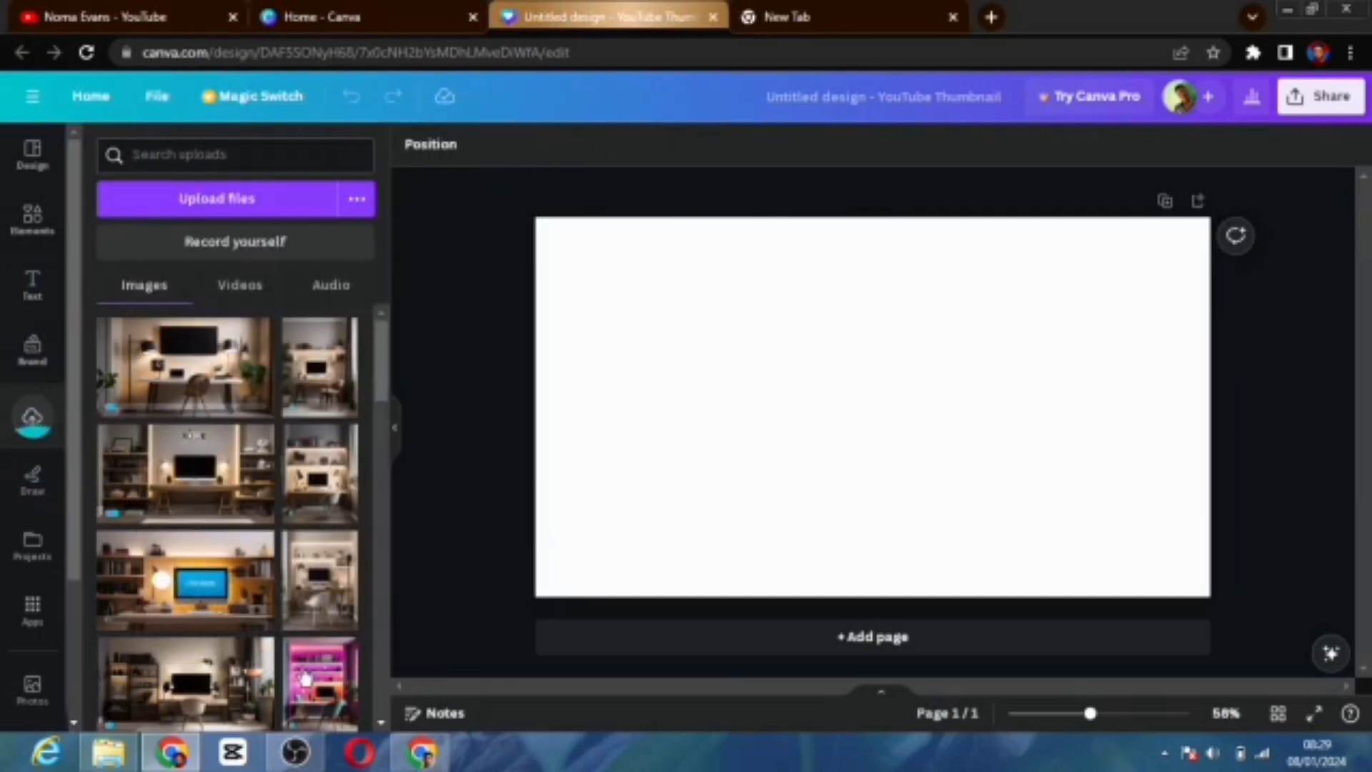
Step: Place the uploaded desk image with the wall-mounted TV on the page and enlarge it to fill the whole thumbnail
{"action": "mouse_move", "coordinate": [384, 342]}
{"action": "left_mouse_down"}
{"action": "mouse_move", "coordinate": [388, 361]}
{"action": "mouse_move", "coordinate": [387, 347]}
{"action": "left_mouse_up"}
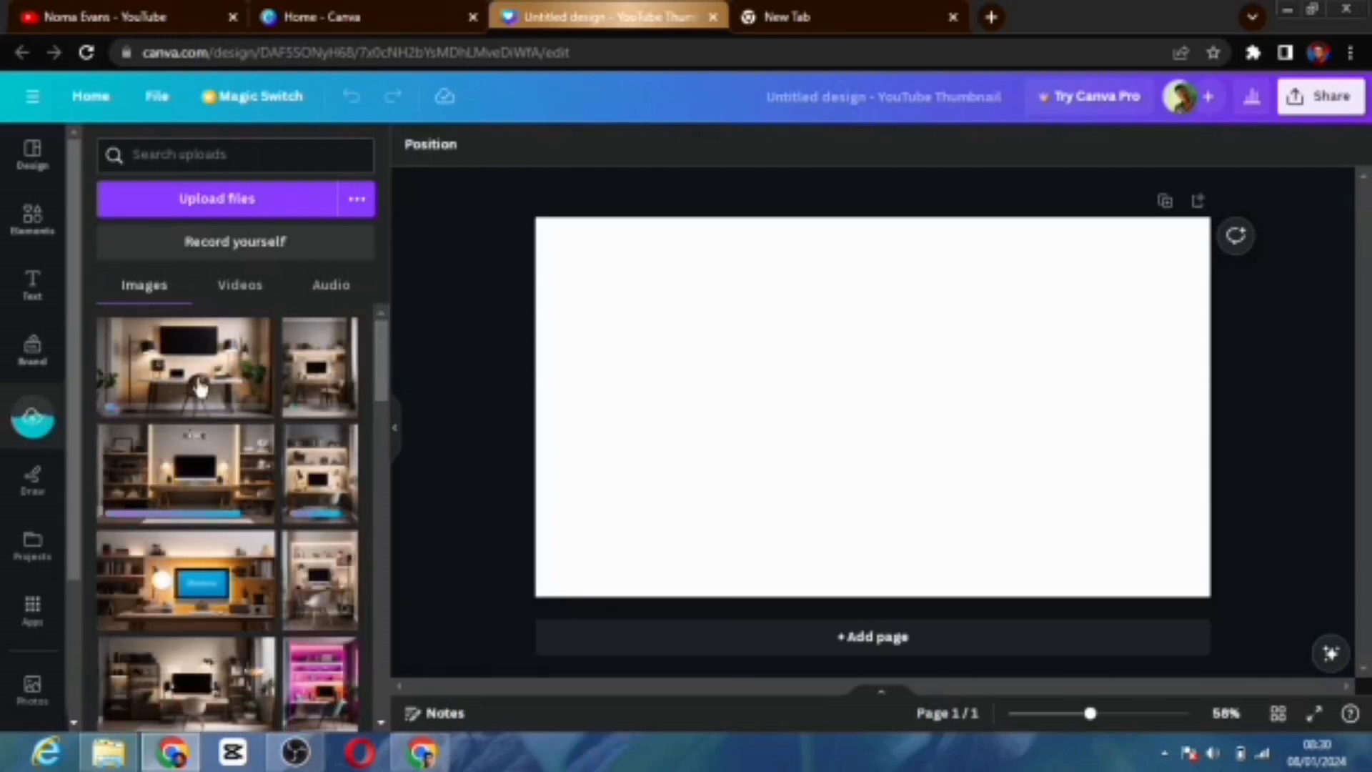
{"action": "left_click", "coordinate": [201, 388]}
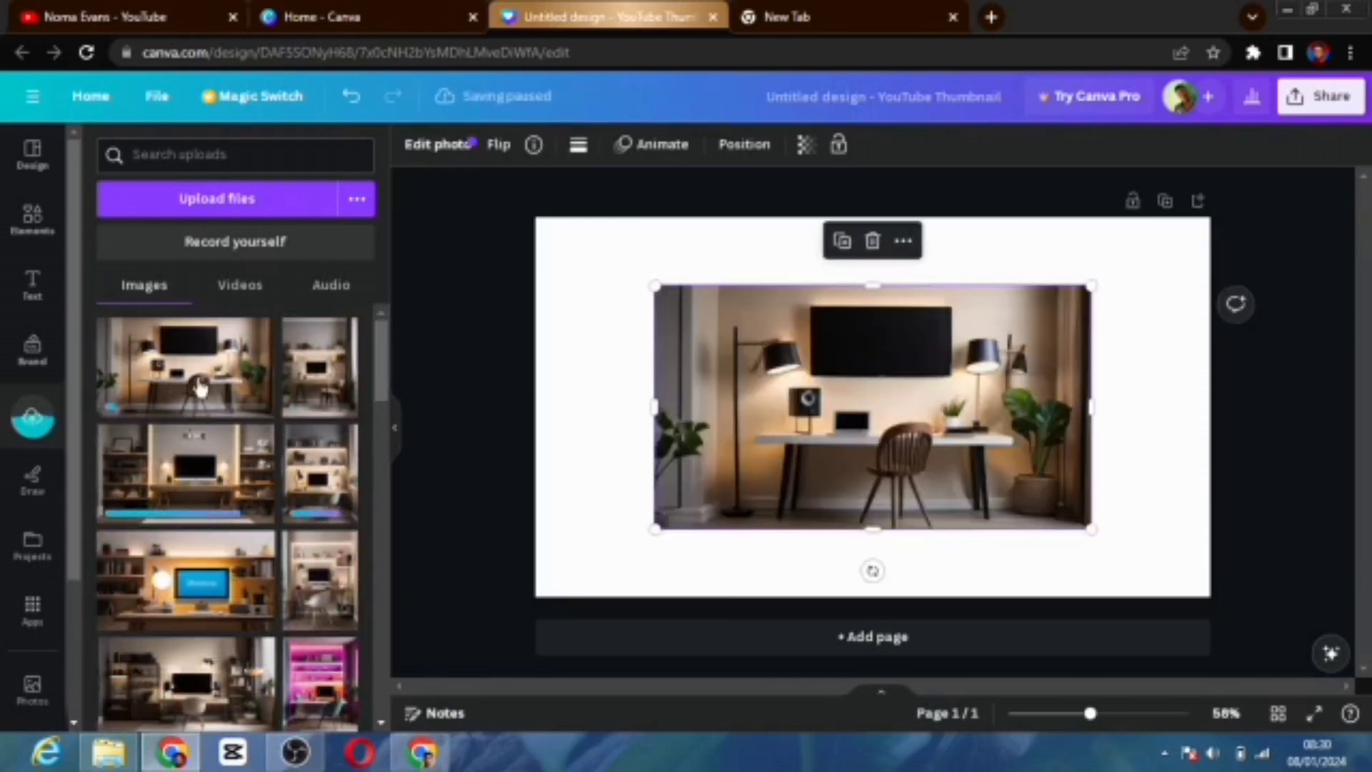
{"action": "left_click_drag", "start_coordinate": [1091, 528], "coordinate": [1133, 549]}
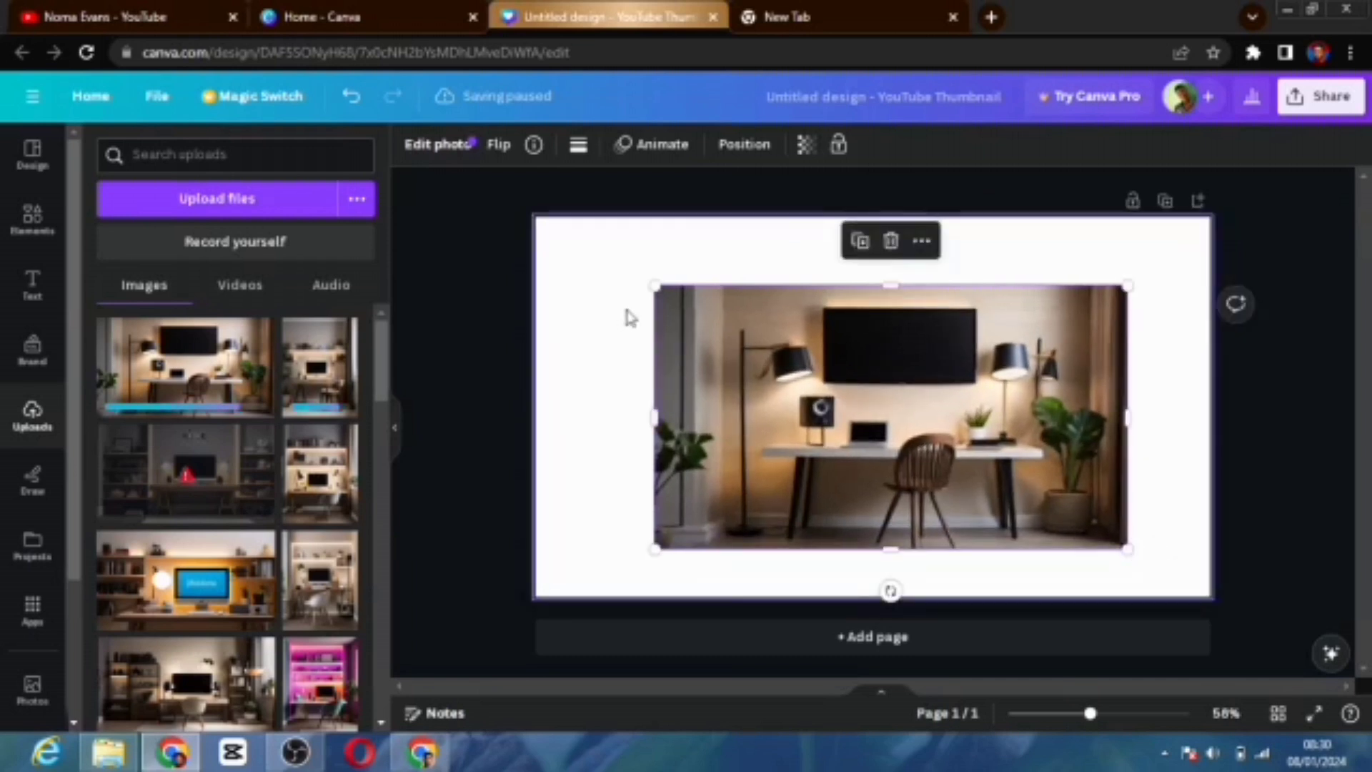
{"action": "left_click_drag", "start_coordinate": [646, 294], "coordinate": [533, 264]}
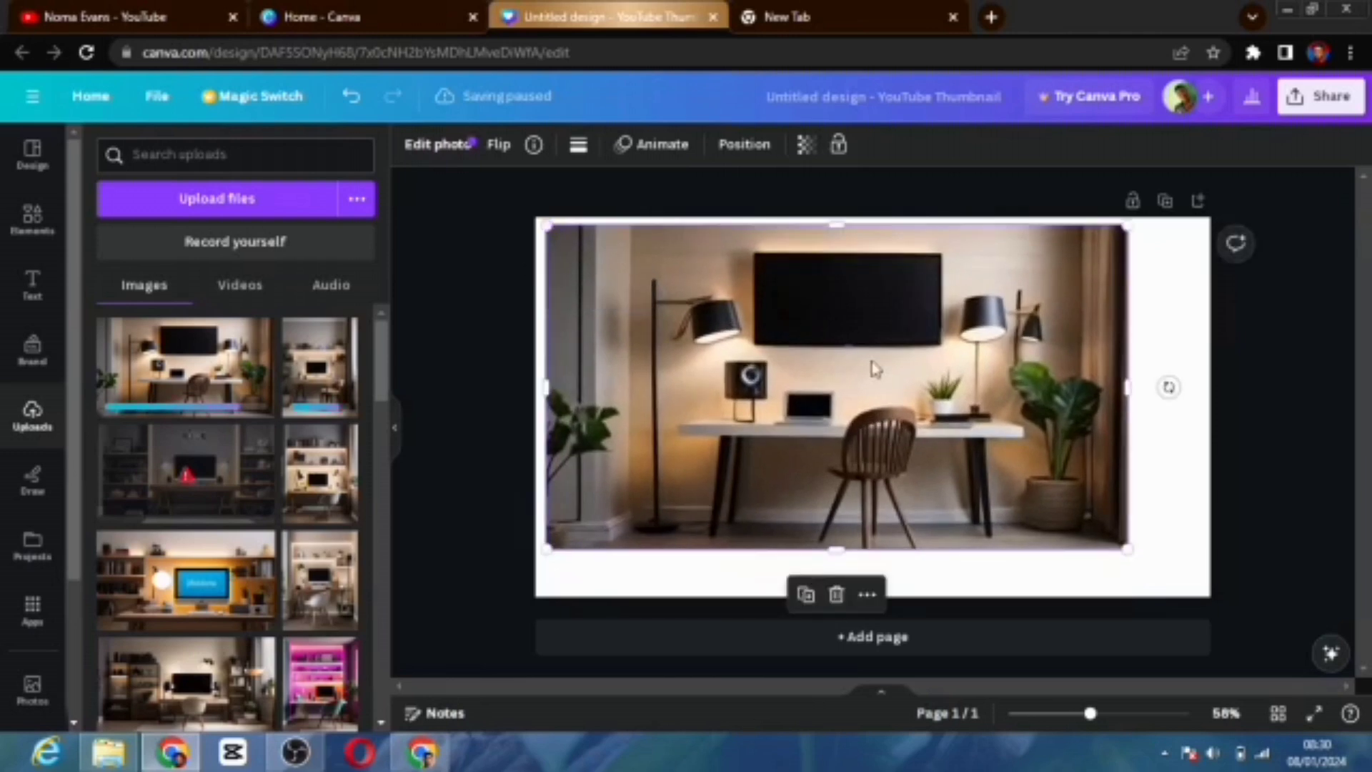
{"action": "left_click_drag", "start_coordinate": [1147, 556], "coordinate": [779, 309]}
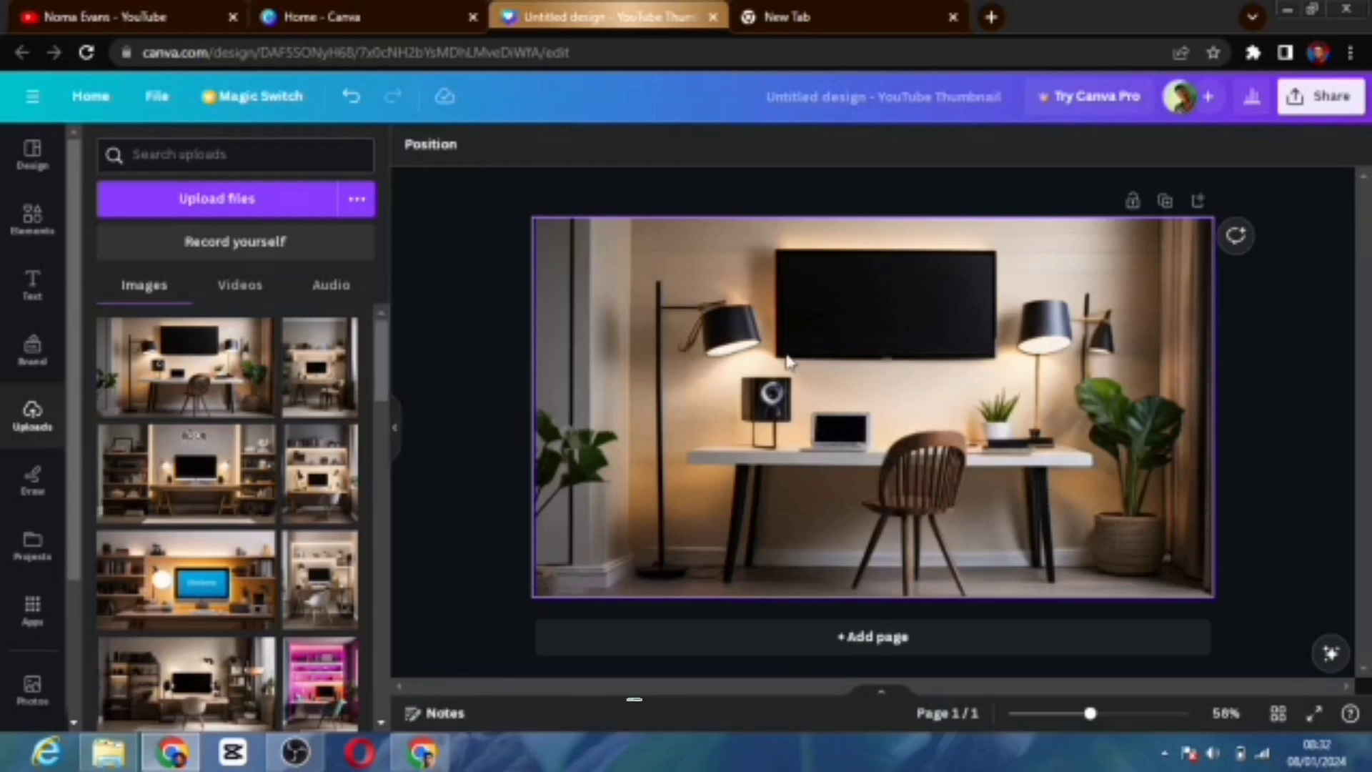
Step: Search the elements for "youtube play button" and browse all matching graphics
{"action": "left_click", "coordinate": [31, 218]}
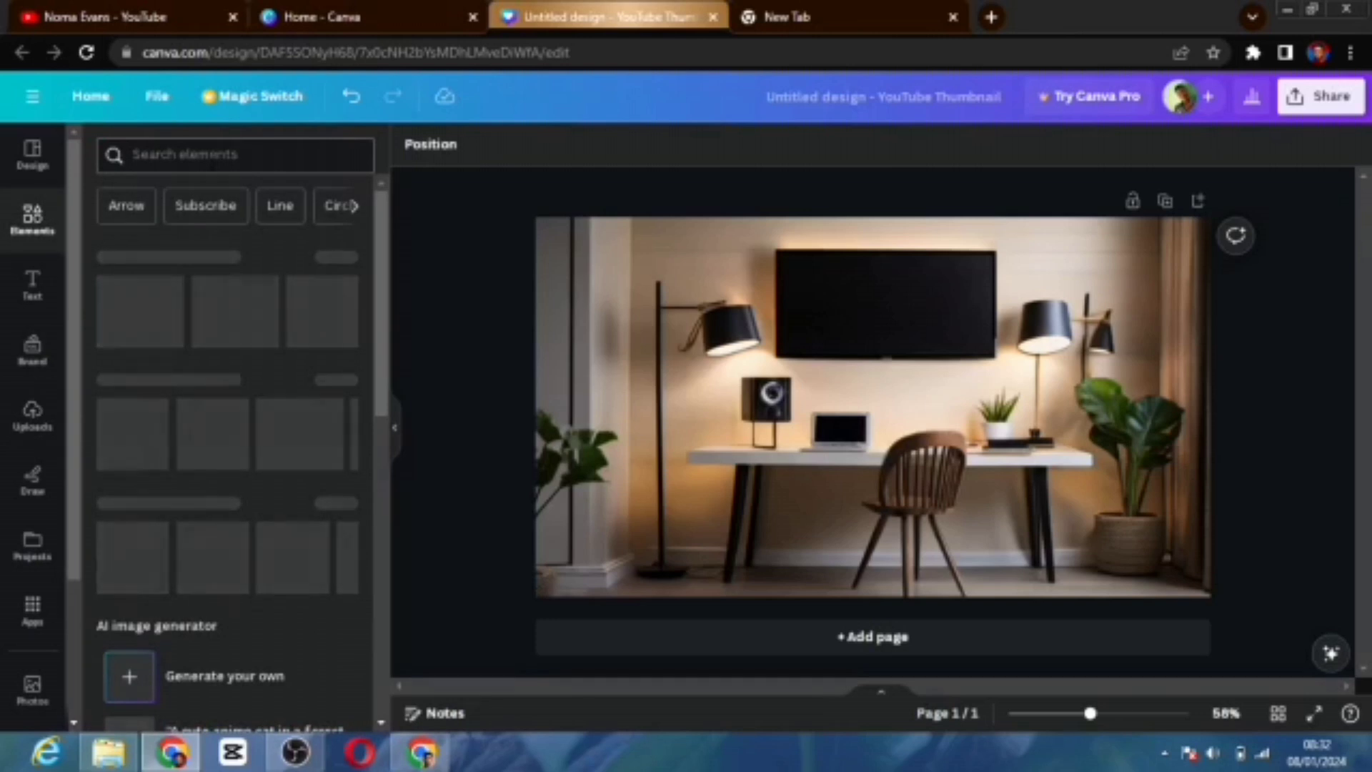
{"action": "left_click", "coordinate": [213, 156]}
{"action": "type", "text": "youtube"}
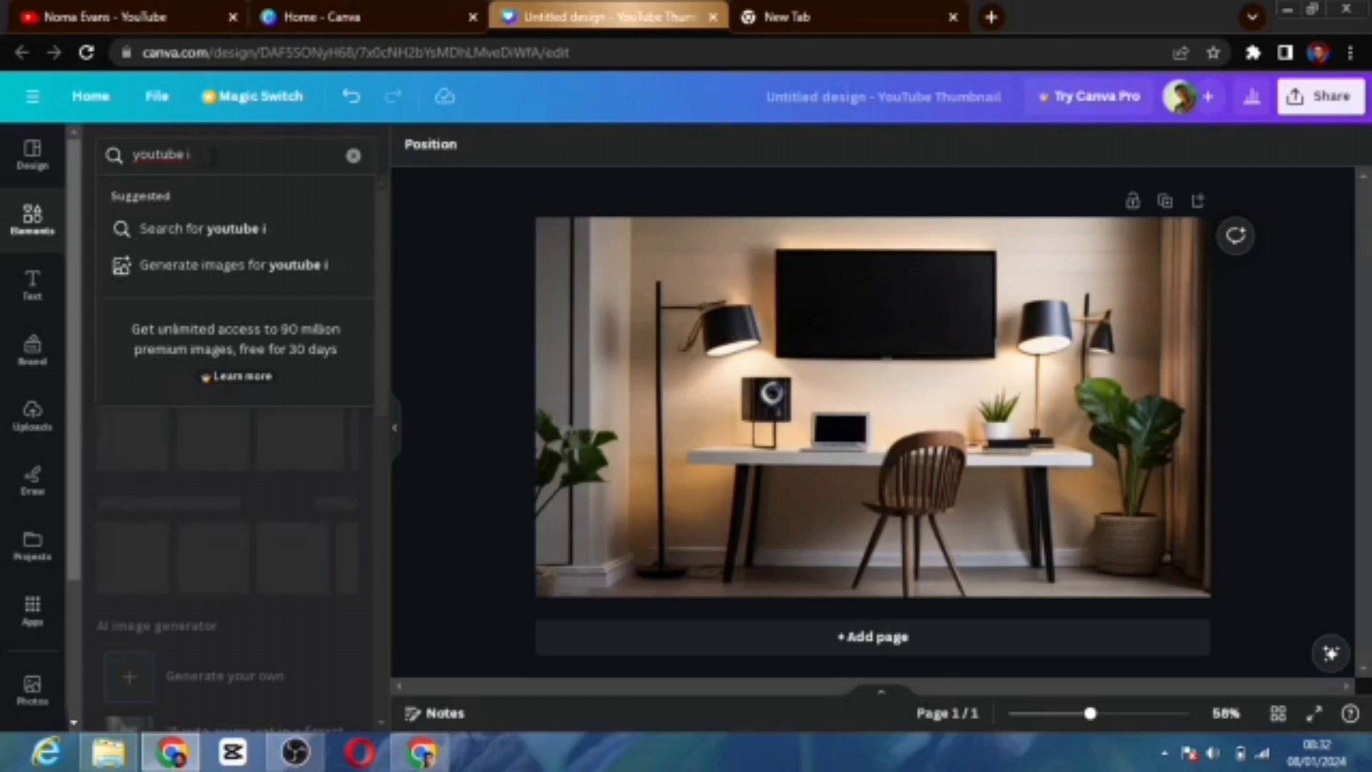
{"action": "type", "text": "play button"}
{"action": "key", "text": "Return"}
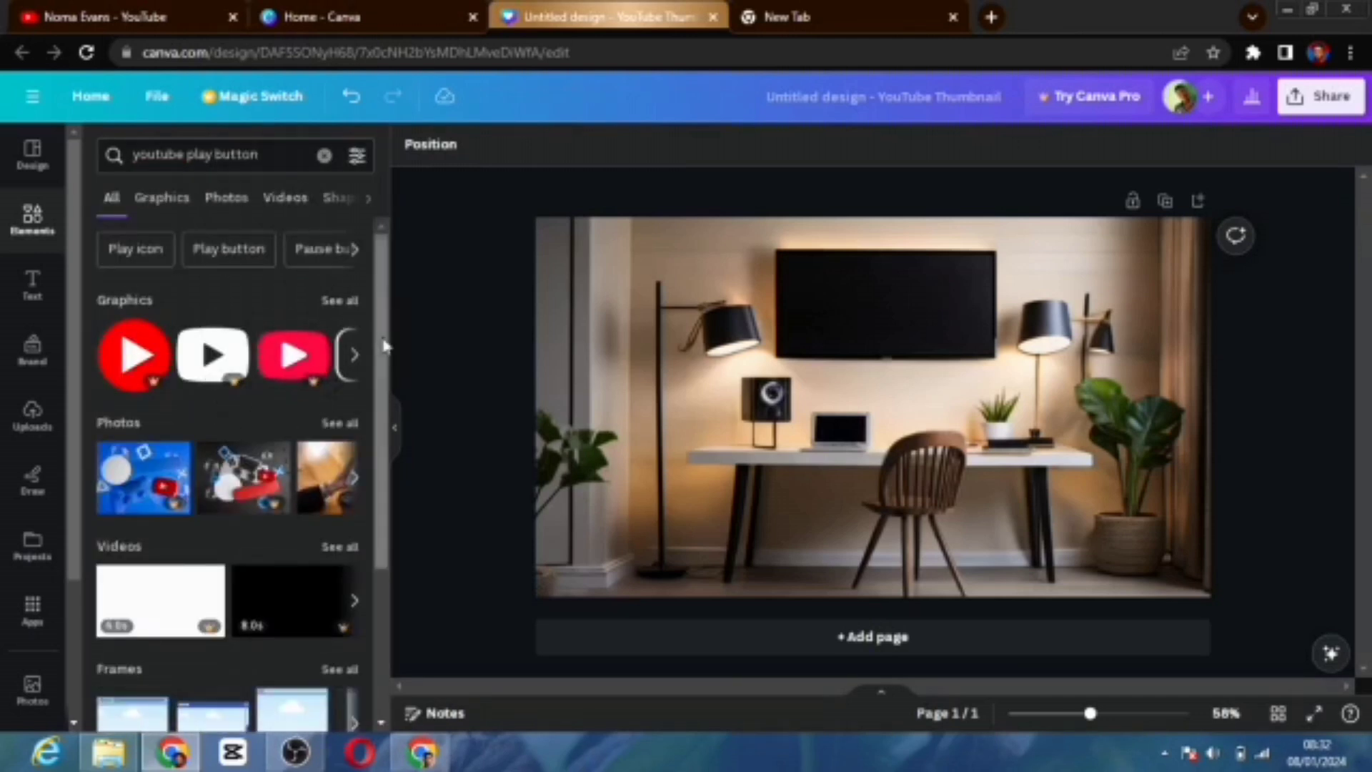
{"action": "left_click", "coordinate": [339, 302]}
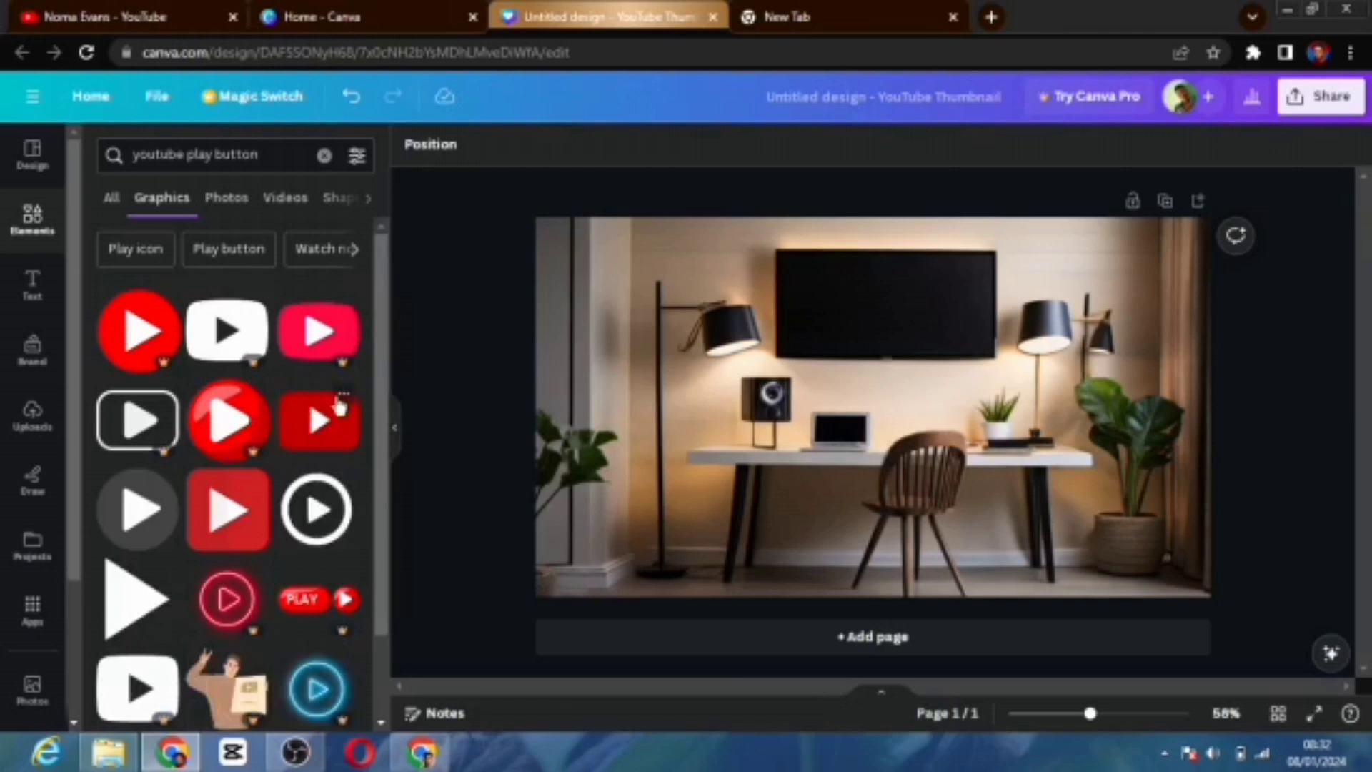
{"action": "scroll", "coordinate": [383, 463], "scroll_direction": "down", "scroll_amount": 2}
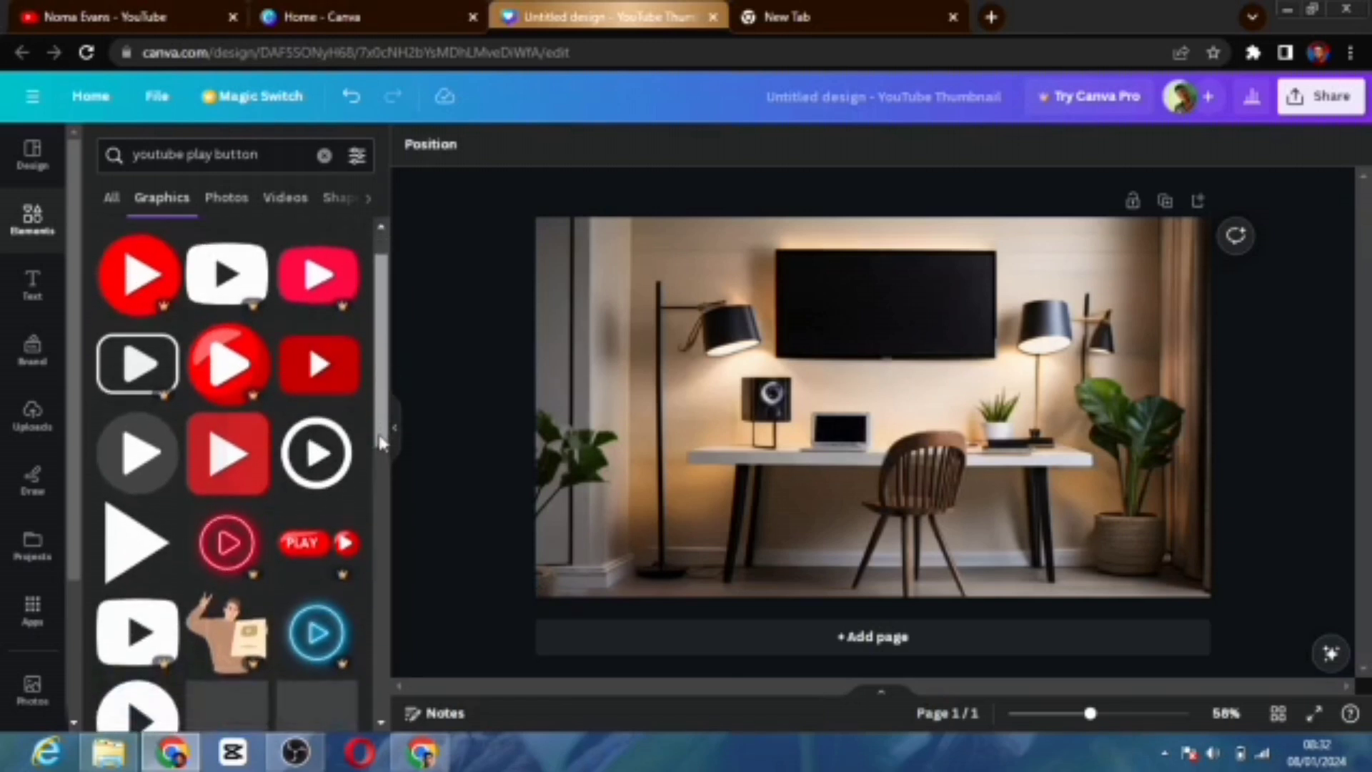
{"action": "left_click_drag", "start_coordinate": [384, 463], "coordinate": [384, 405]}
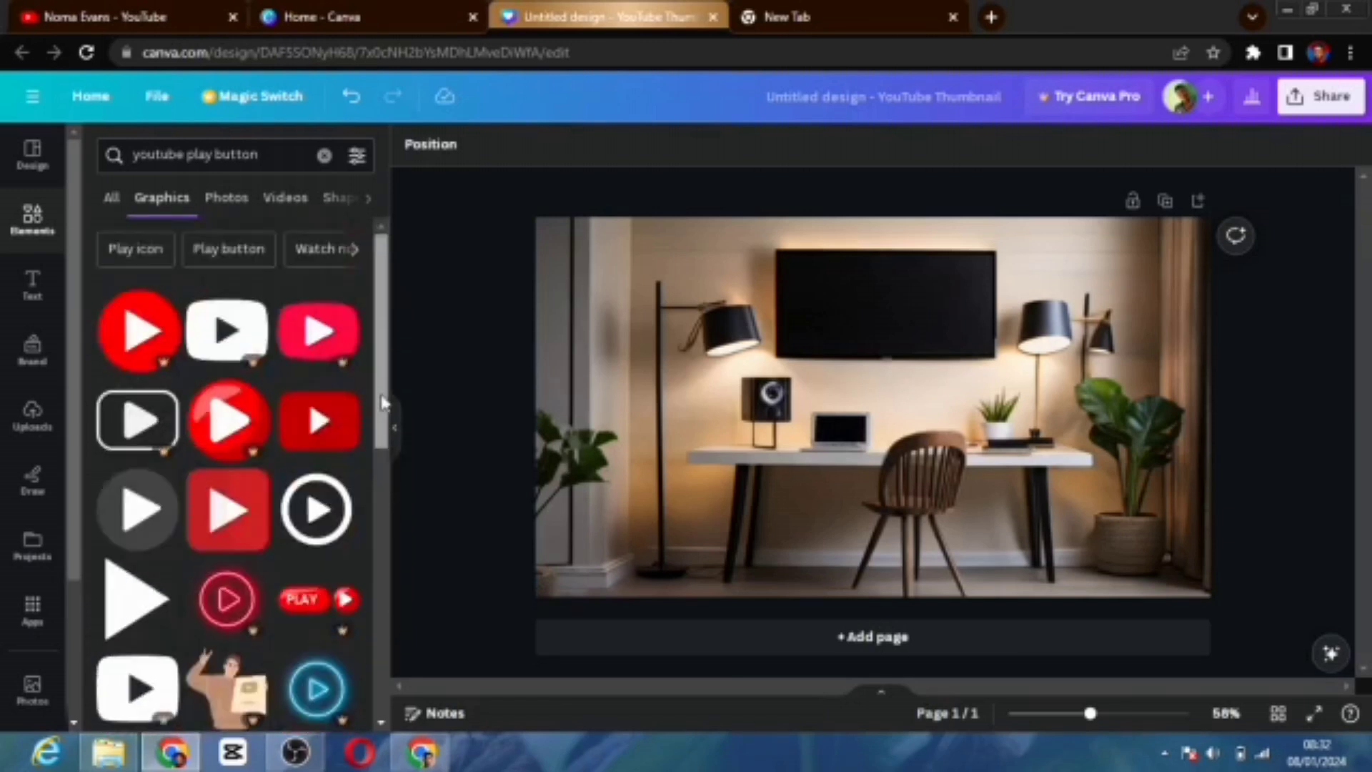
Step: Add the dark red rectangular play button graphic, shrink it and stand it on the desk beside the speaker
{"action": "left_click", "coordinate": [314, 420]}
{"action": "left_click_drag", "start_coordinate": [1089, 559], "coordinate": [791, 340]}
{"action": "left_click_drag", "start_coordinate": [726, 306], "coordinate": [693, 401]}
{"action": "left_click_drag", "start_coordinate": [759, 450], "coordinate": [726, 428]}
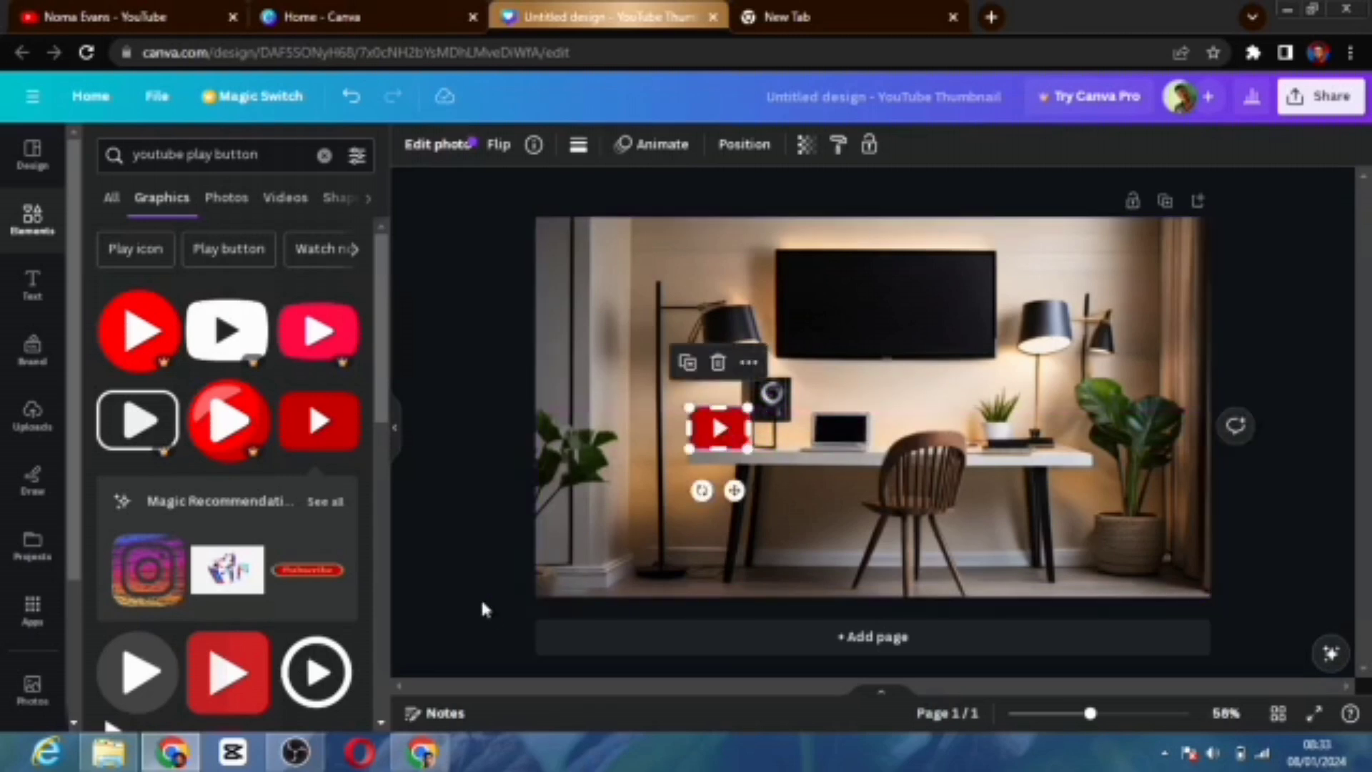
{"action": "left_click", "coordinate": [461, 581]}
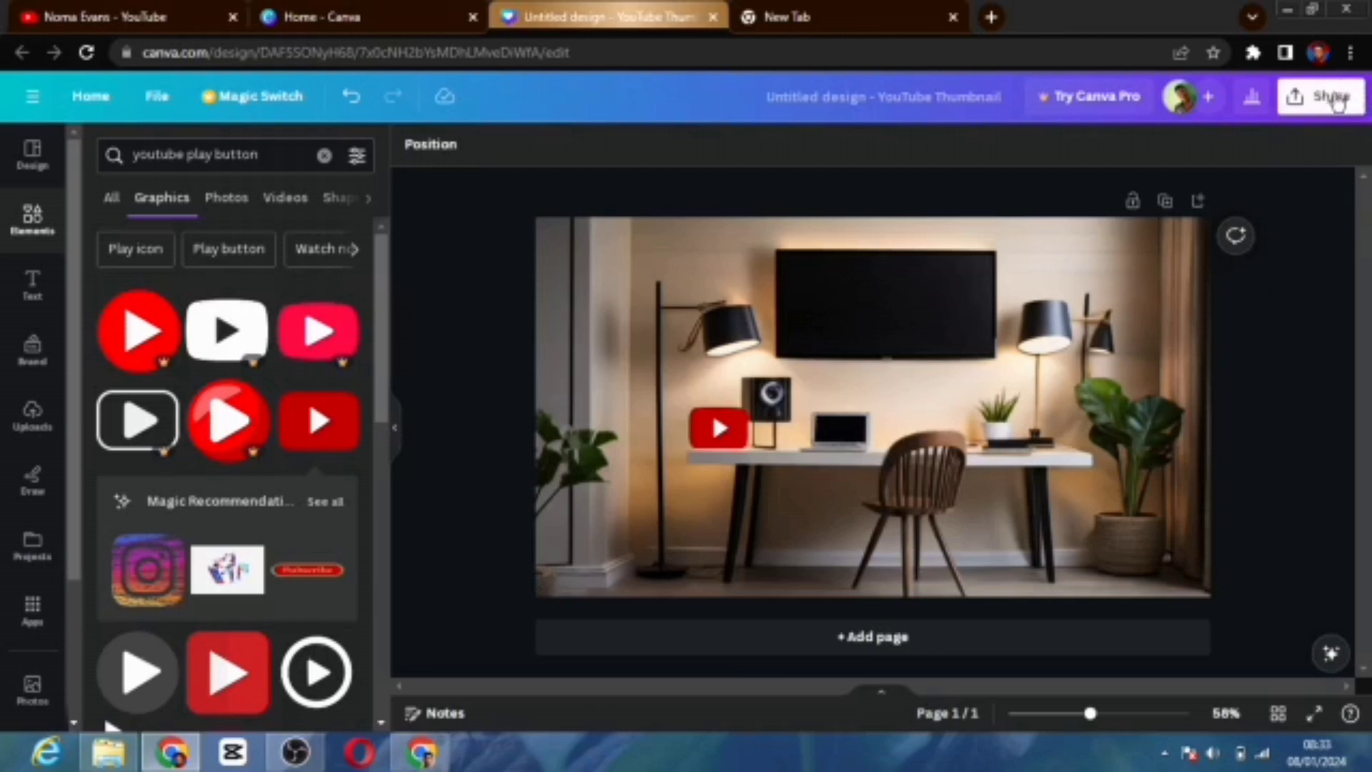
Step: Download the thumbnail design as a PNG with the download settings saved
{"action": "left_click", "coordinate": [1293, 103]}
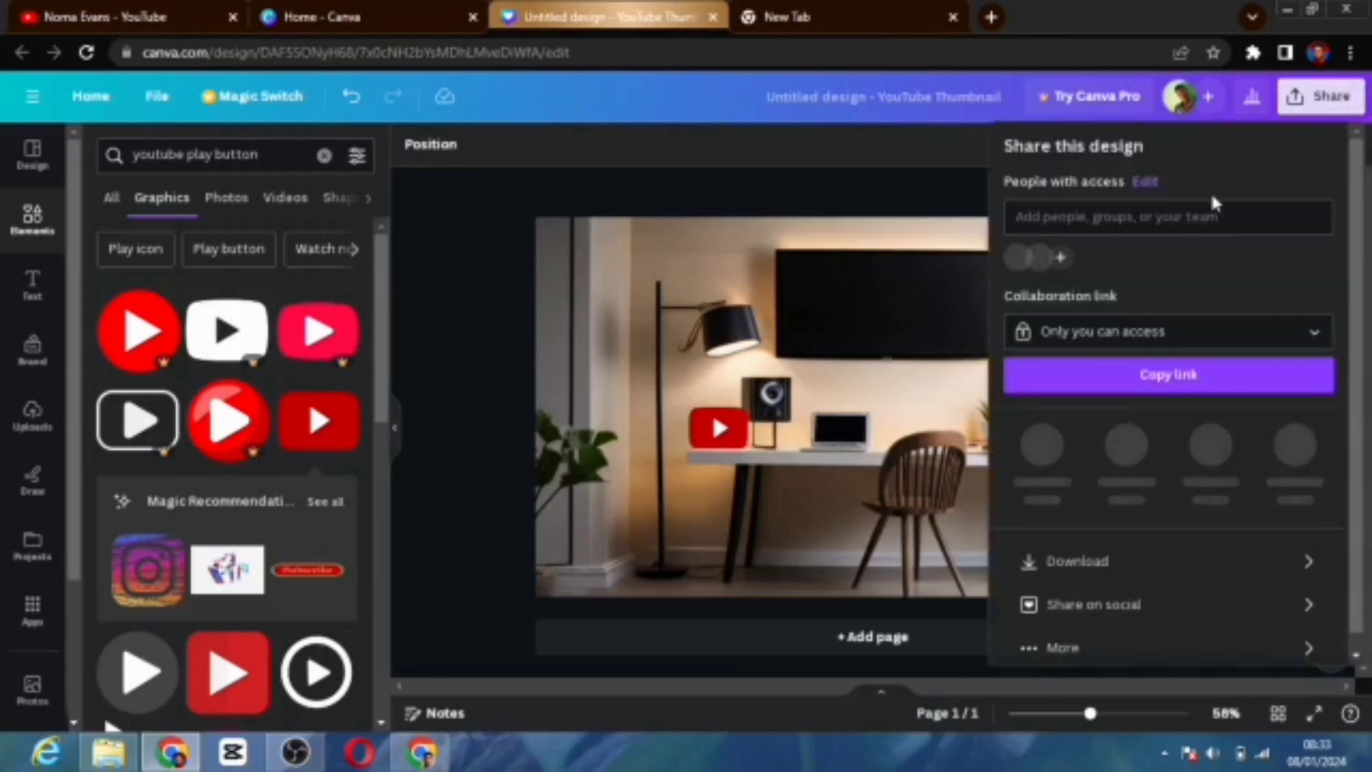
{"action": "left_click", "coordinate": [1142, 559]}
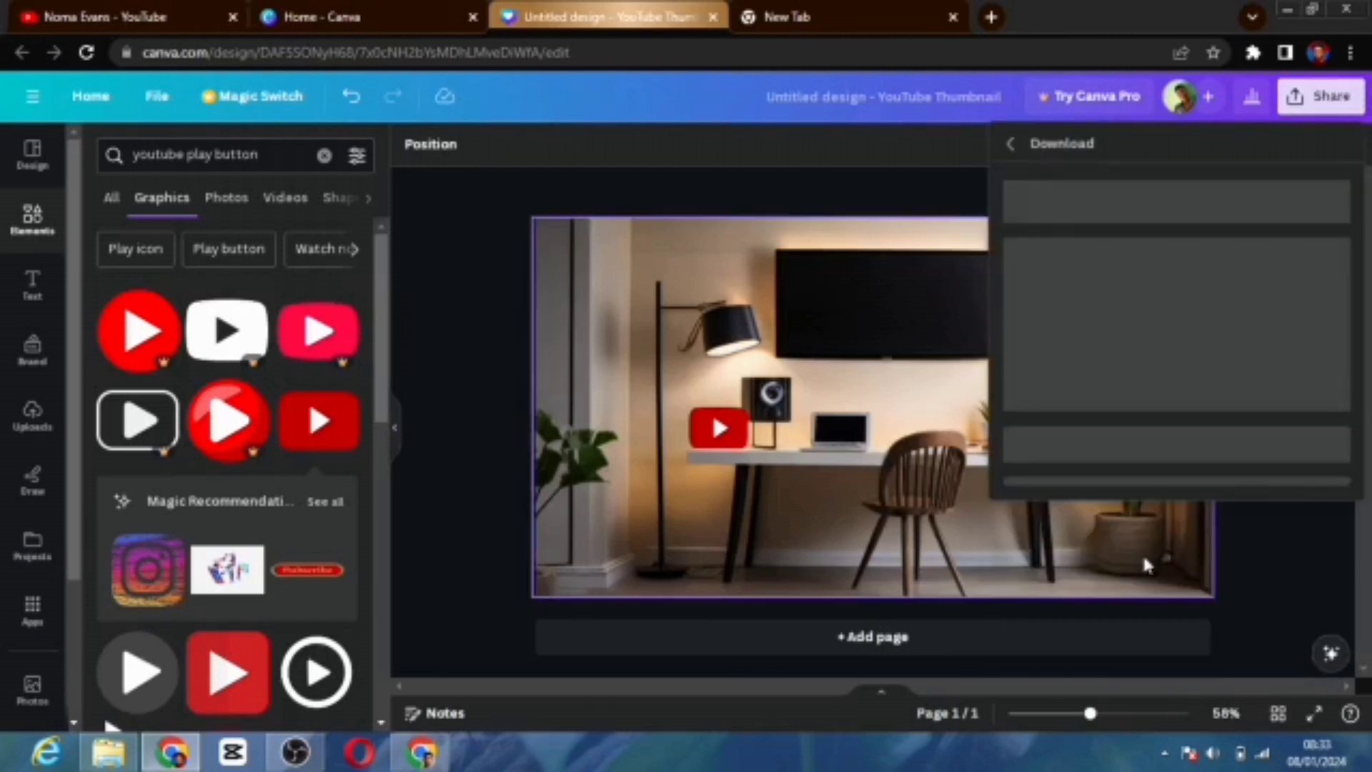
{"action": "left_click", "coordinate": [1284, 222]}
{"action": "left_click", "coordinate": [1283, 222]}
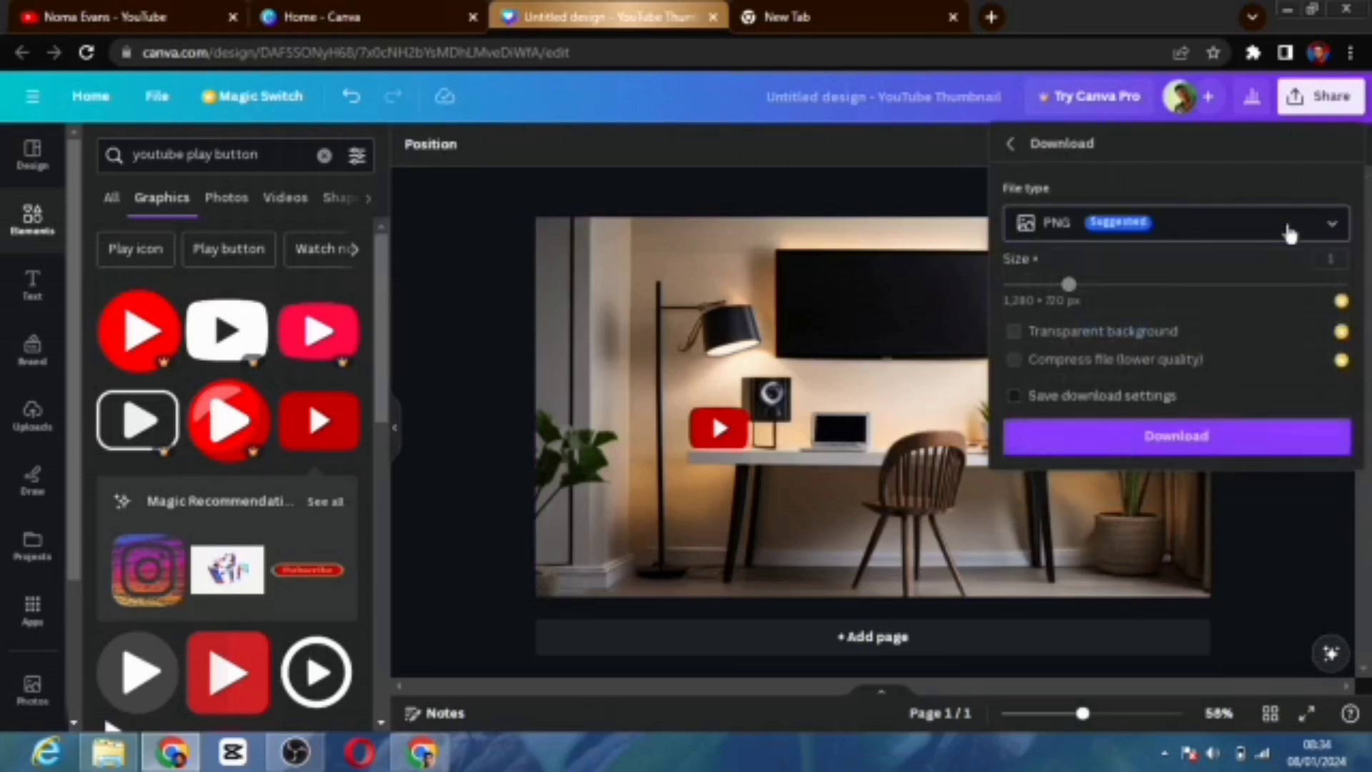
{"action": "left_click", "coordinate": [1038, 401]}
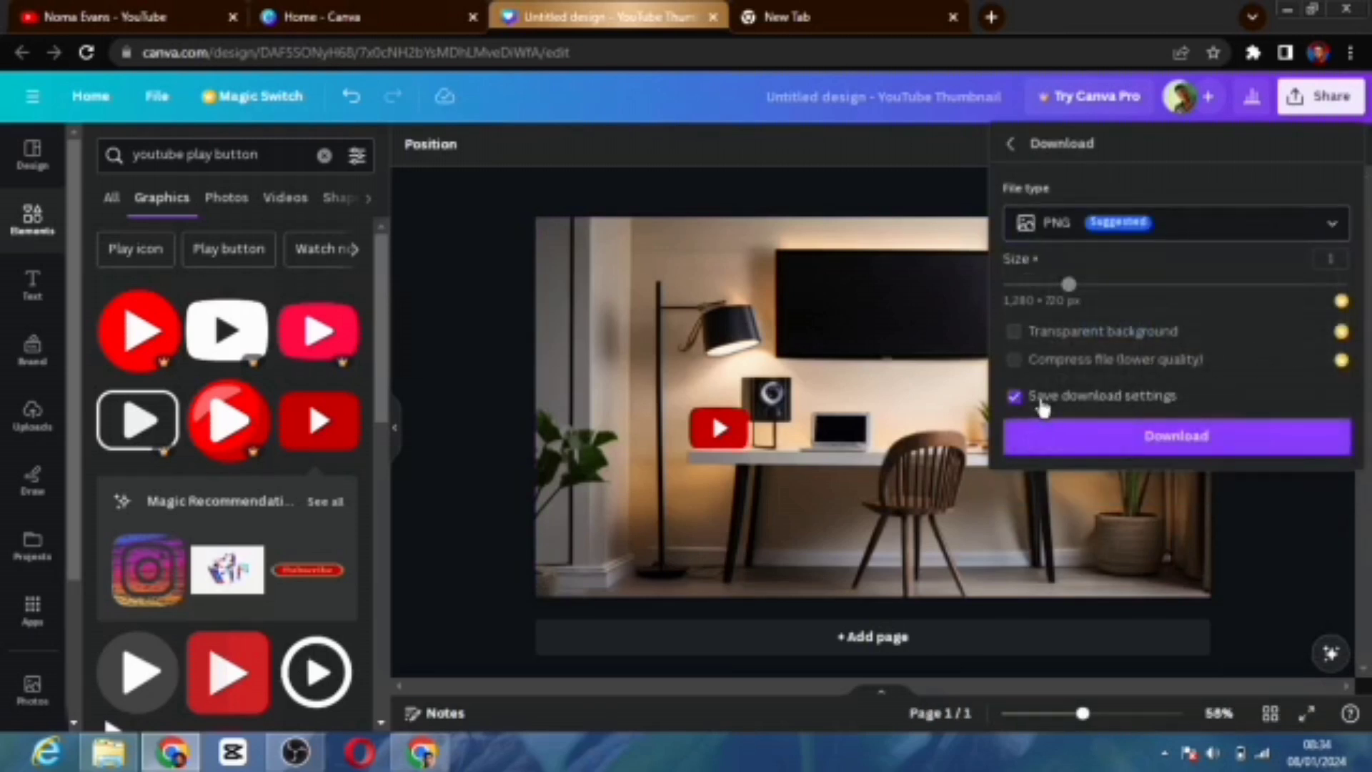
{"action": "left_click", "coordinate": [1158, 446]}
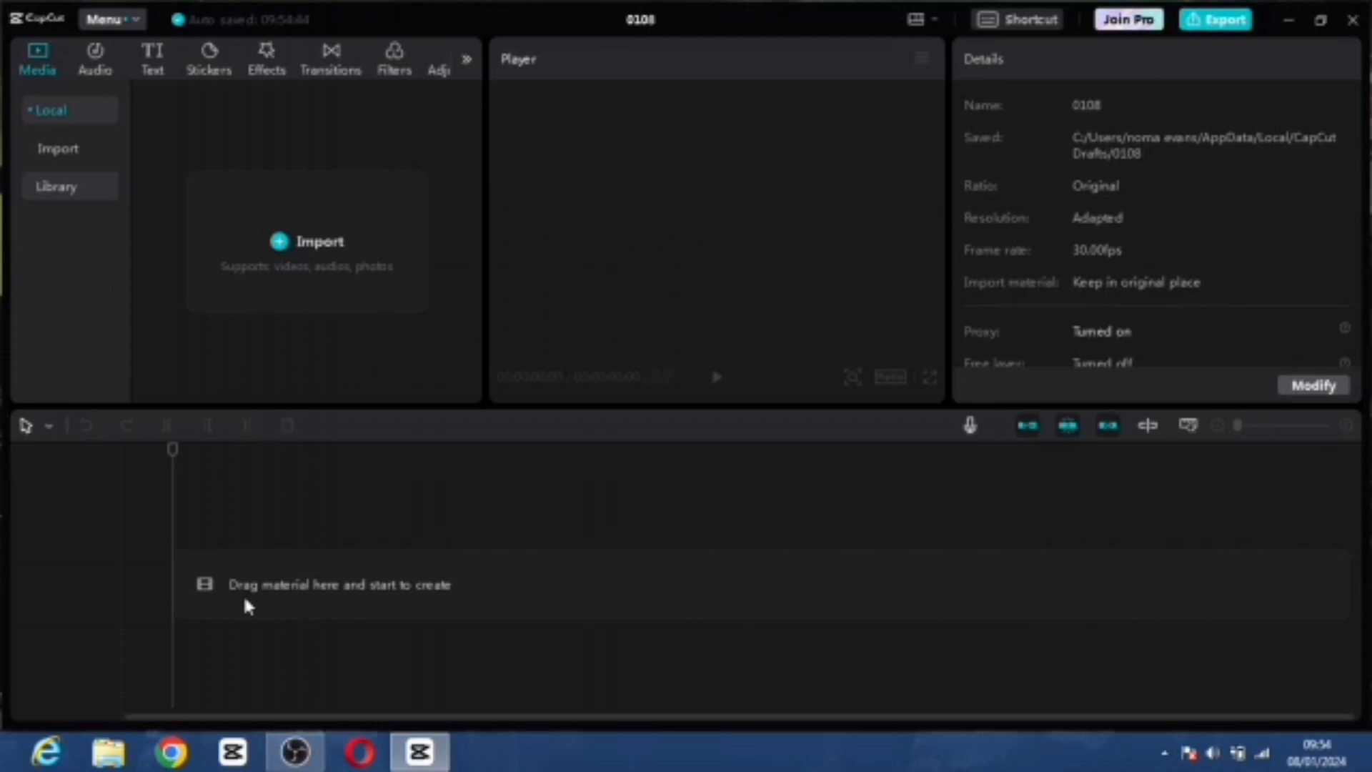
Step: In CapCut, import "youtube bg ct" and "youtube studio background" from the desktop folder "youtube pro background footage"
{"action": "left_click", "coordinate": [377, 248]}
{"action": "left_click", "coordinate": [81, 183]}
{"action": "scroll", "coordinate": [377, 359], "scroll_direction": "down", "scroll_amount": 5}
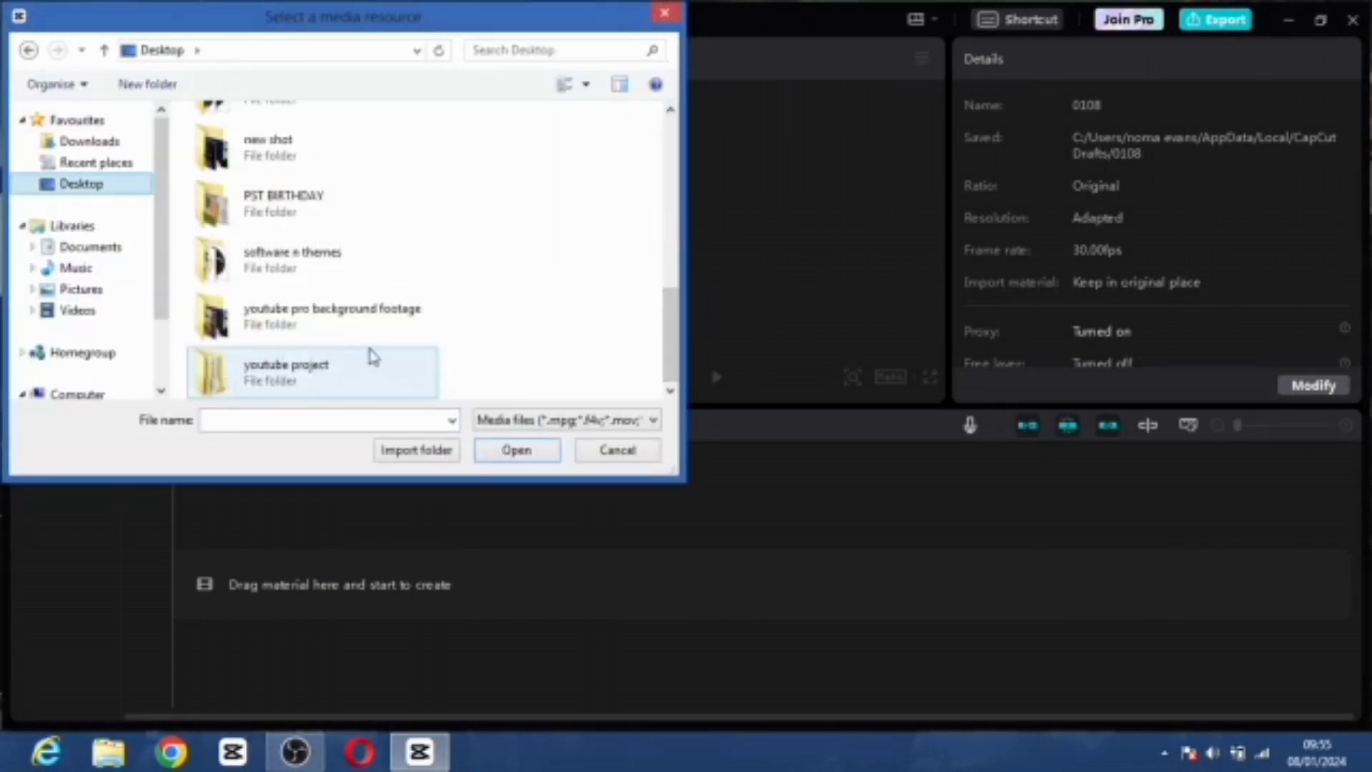
{"action": "double_click", "coordinate": [336, 325]}
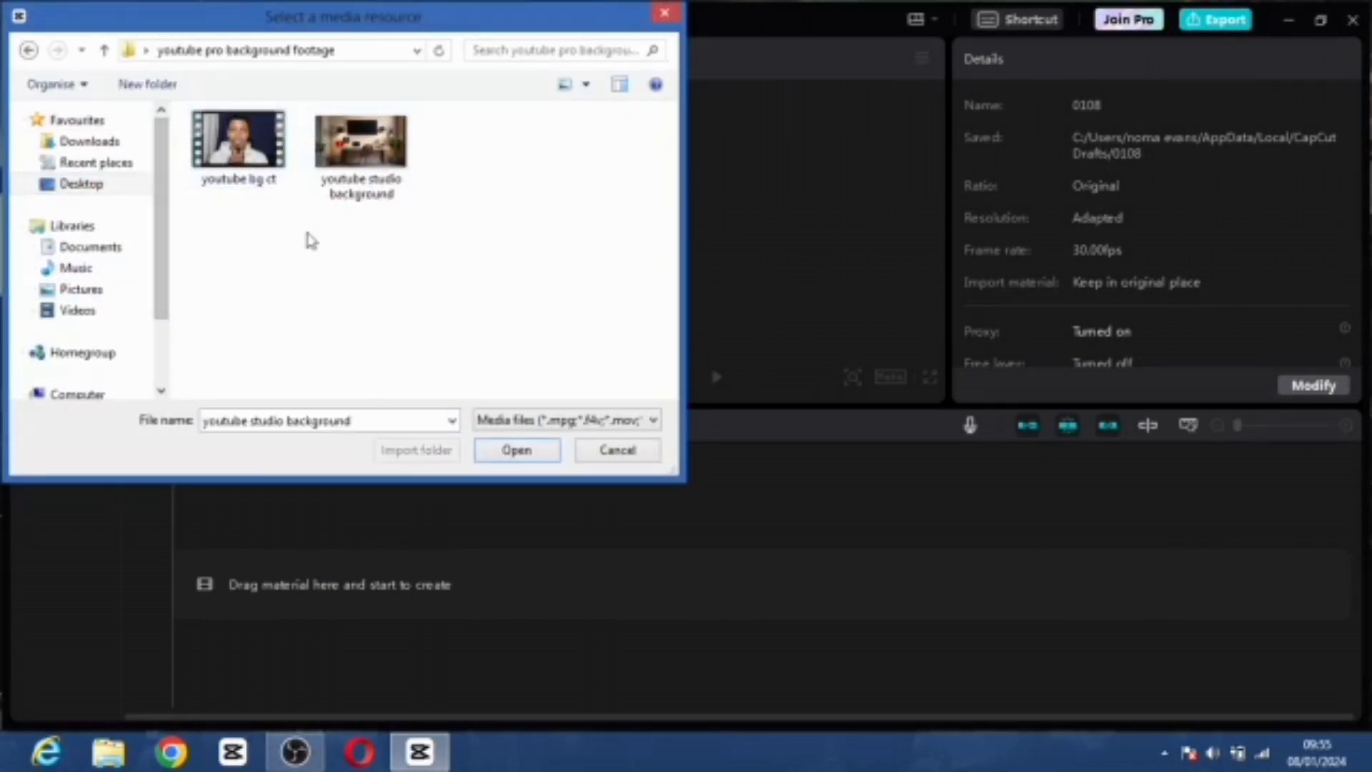
{"action": "left_click_drag", "start_coordinate": [458, 221], "coordinate": [224, 158]}
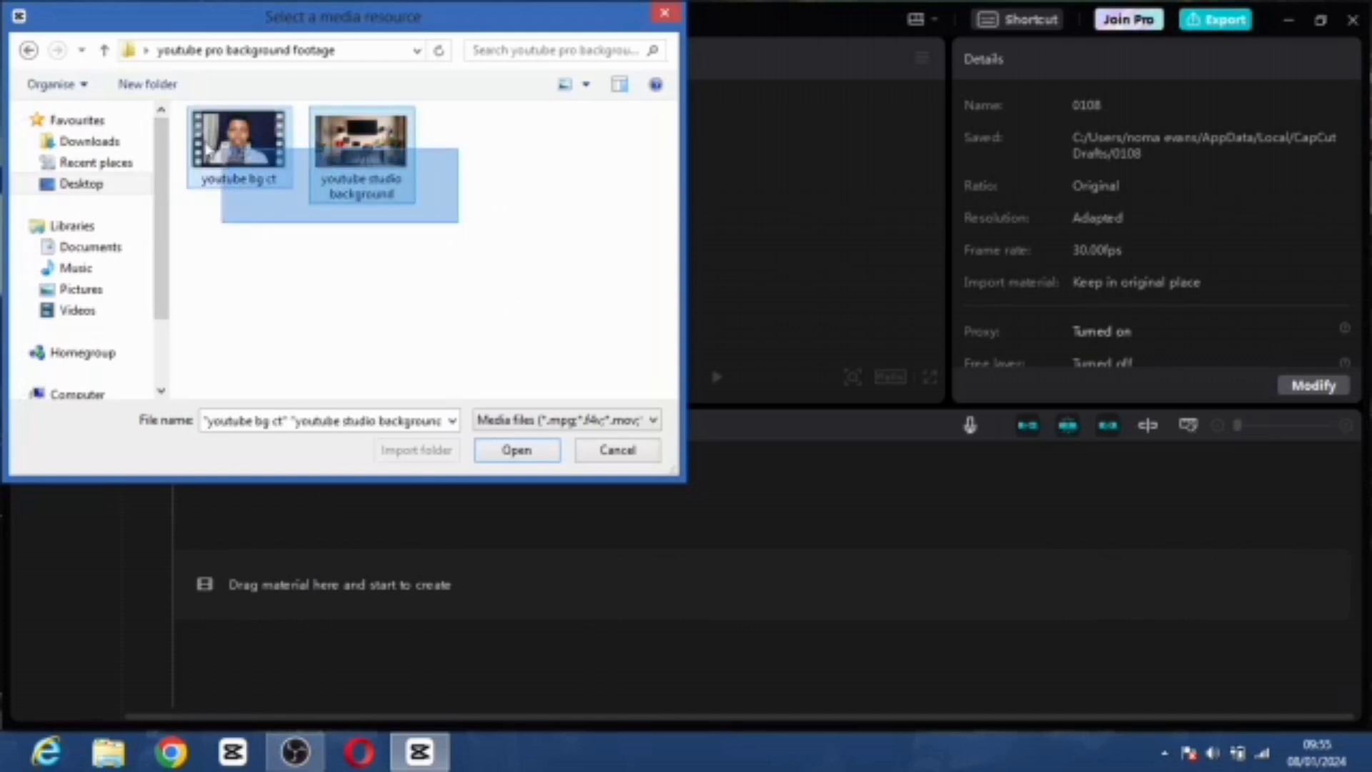
{"action": "left_click", "coordinate": [529, 452]}
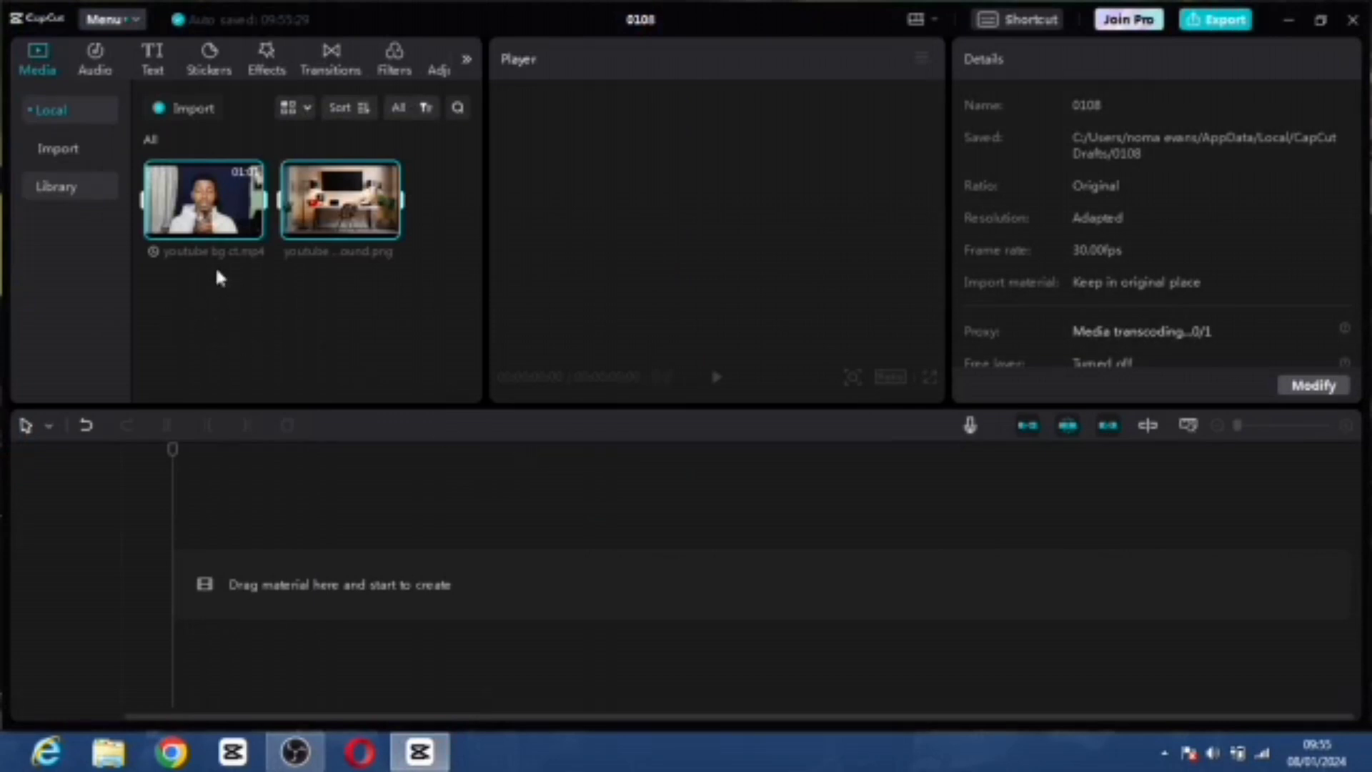
Step: Add the imported media to the timeline and delete the background image clip, keeping only youtube bg ct.mp4
{"action": "left_click_drag", "start_coordinate": [192, 215], "coordinate": [166, 601]}
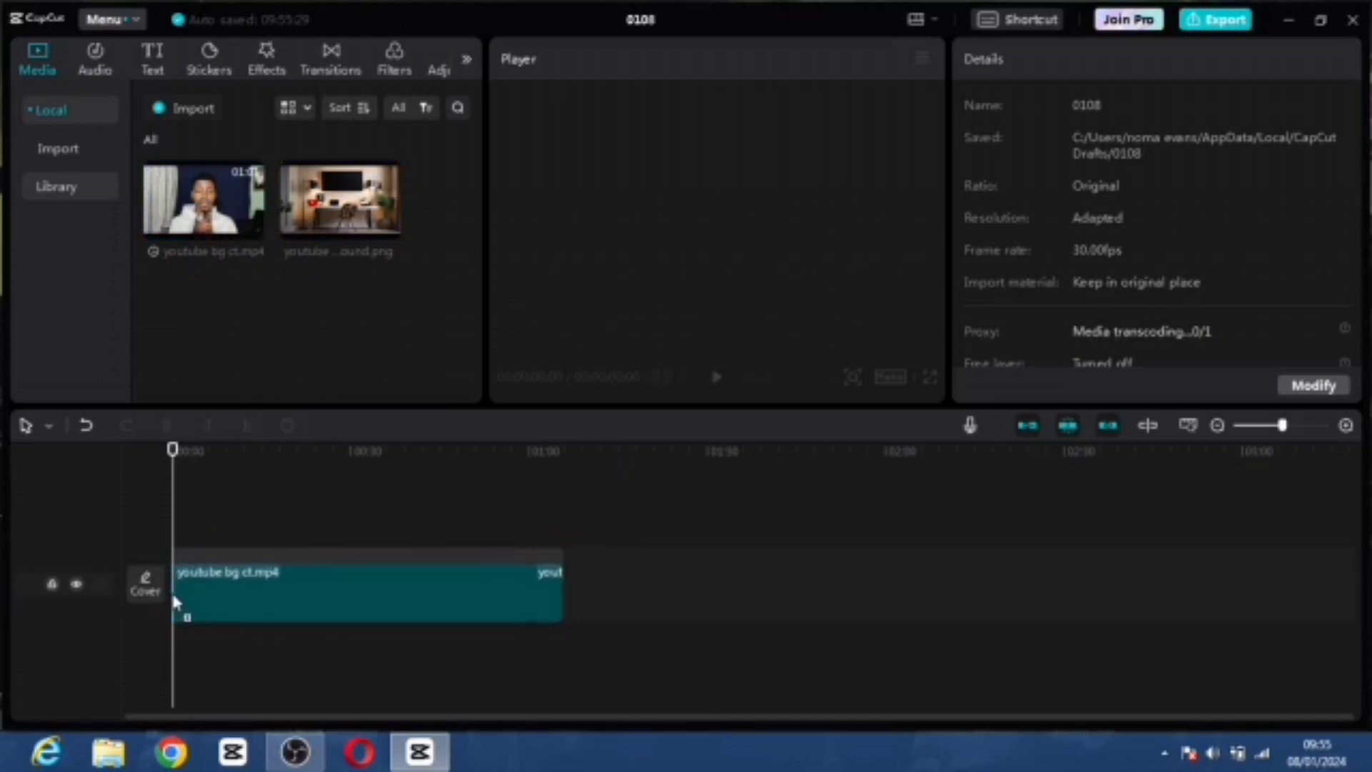
{"action": "left_click", "coordinate": [557, 597]}
{"action": "key", "text": "Delete"}
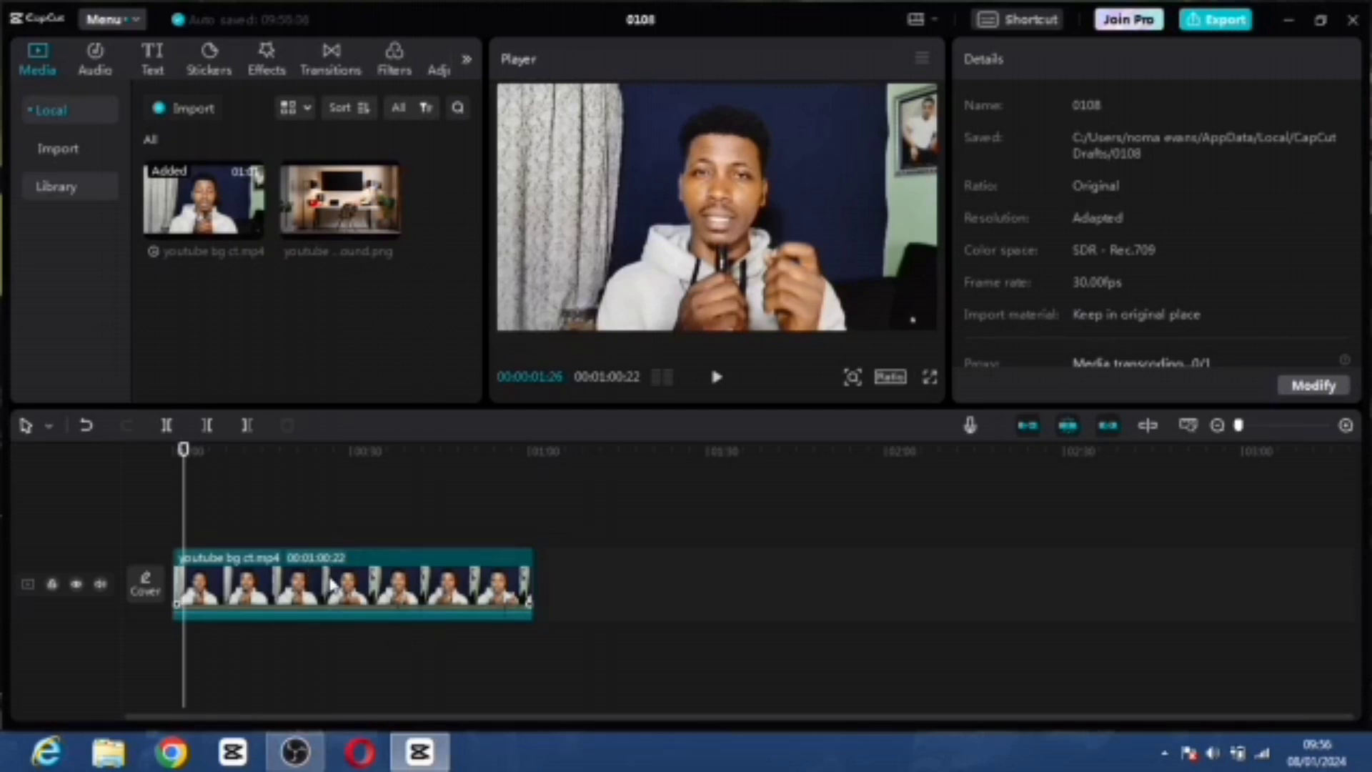
Step: Apply Auto cutout to the youtube bg ct.mp4 clip and place the studio background image on the track beneath it
{"action": "left_click", "coordinate": [333, 582]}
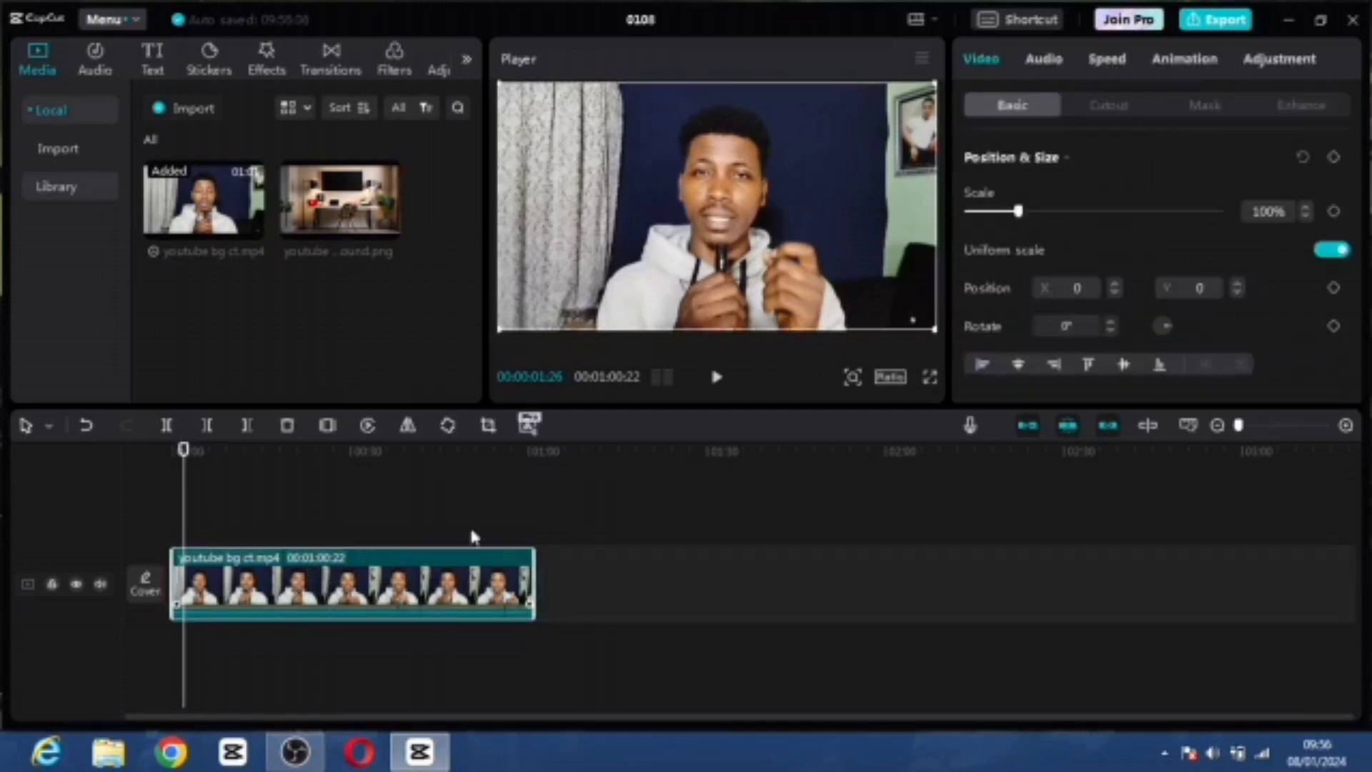
{"action": "left_click", "coordinate": [1109, 108]}
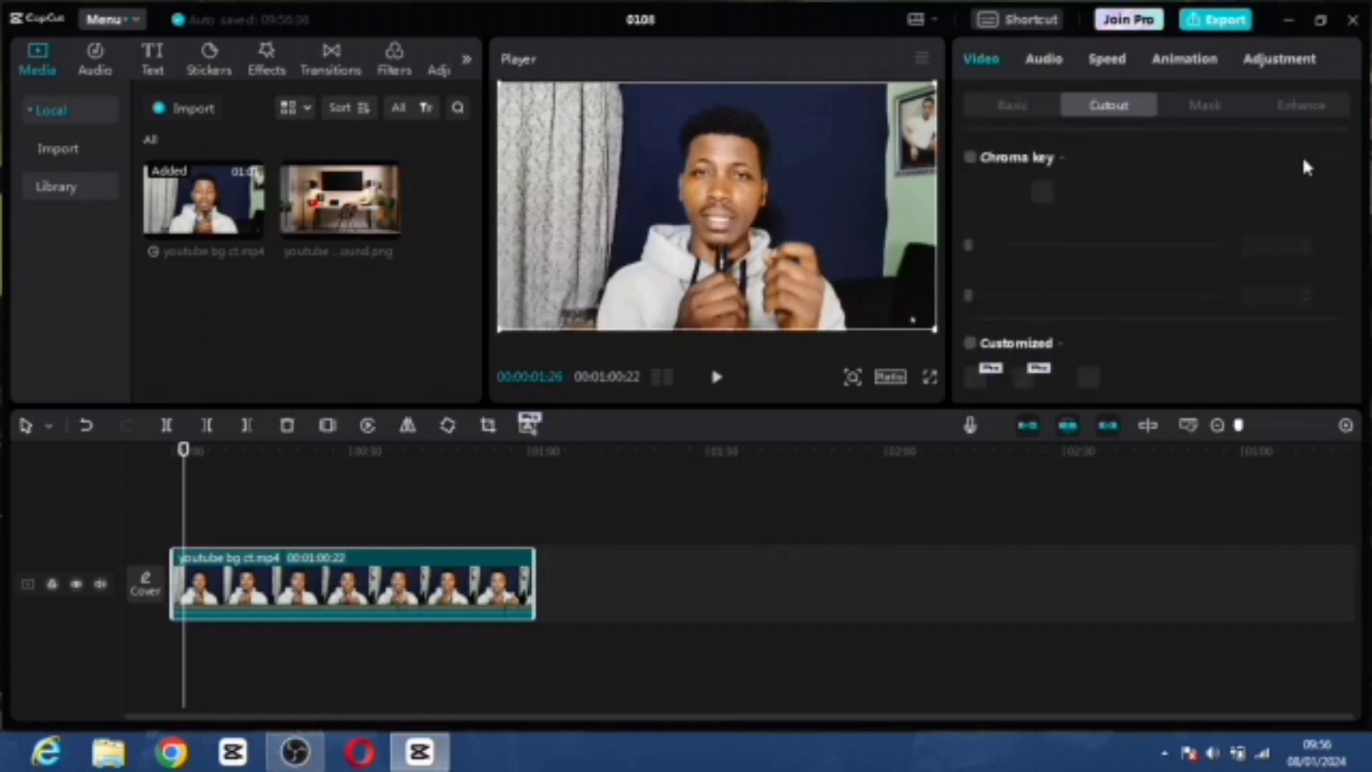
{"action": "left_click_drag", "start_coordinate": [1363, 247], "coordinate": [1366, 337]}
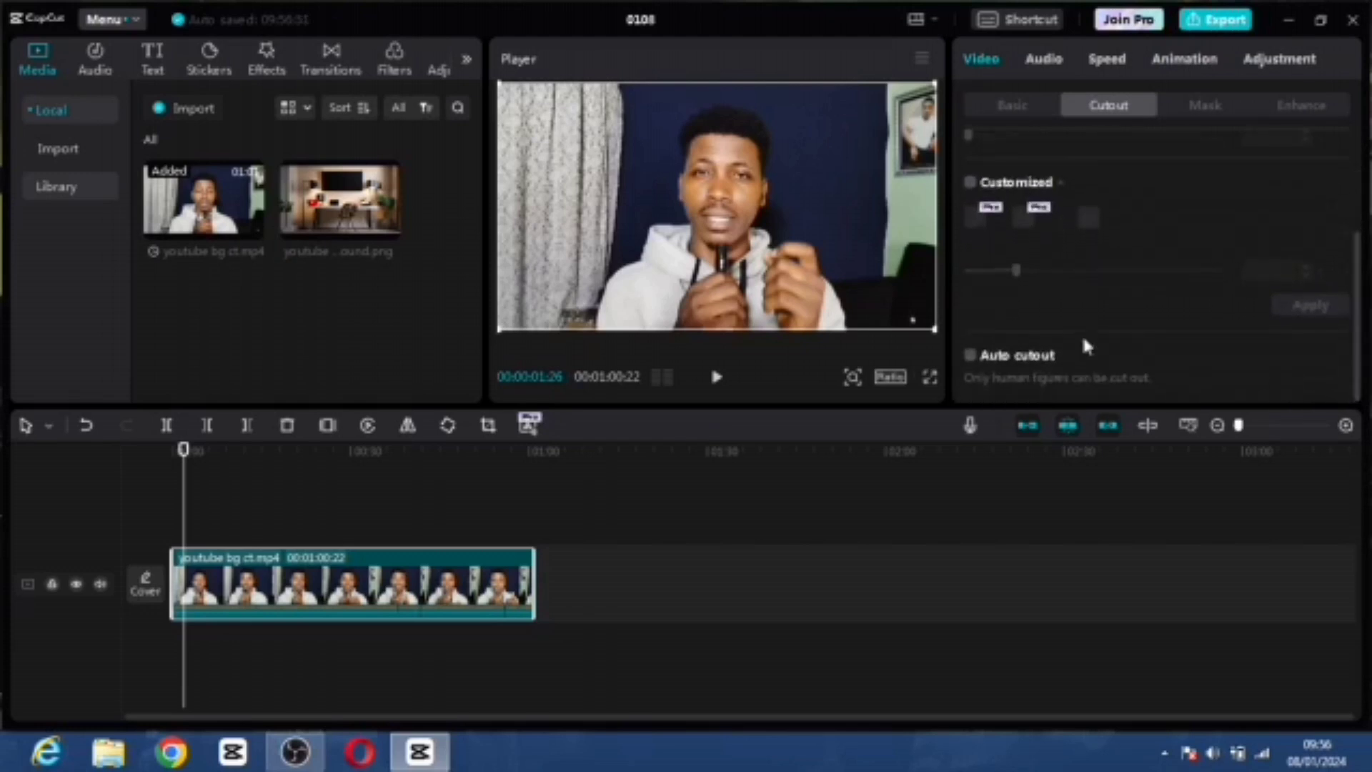
{"action": "left_click", "coordinate": [971, 357]}
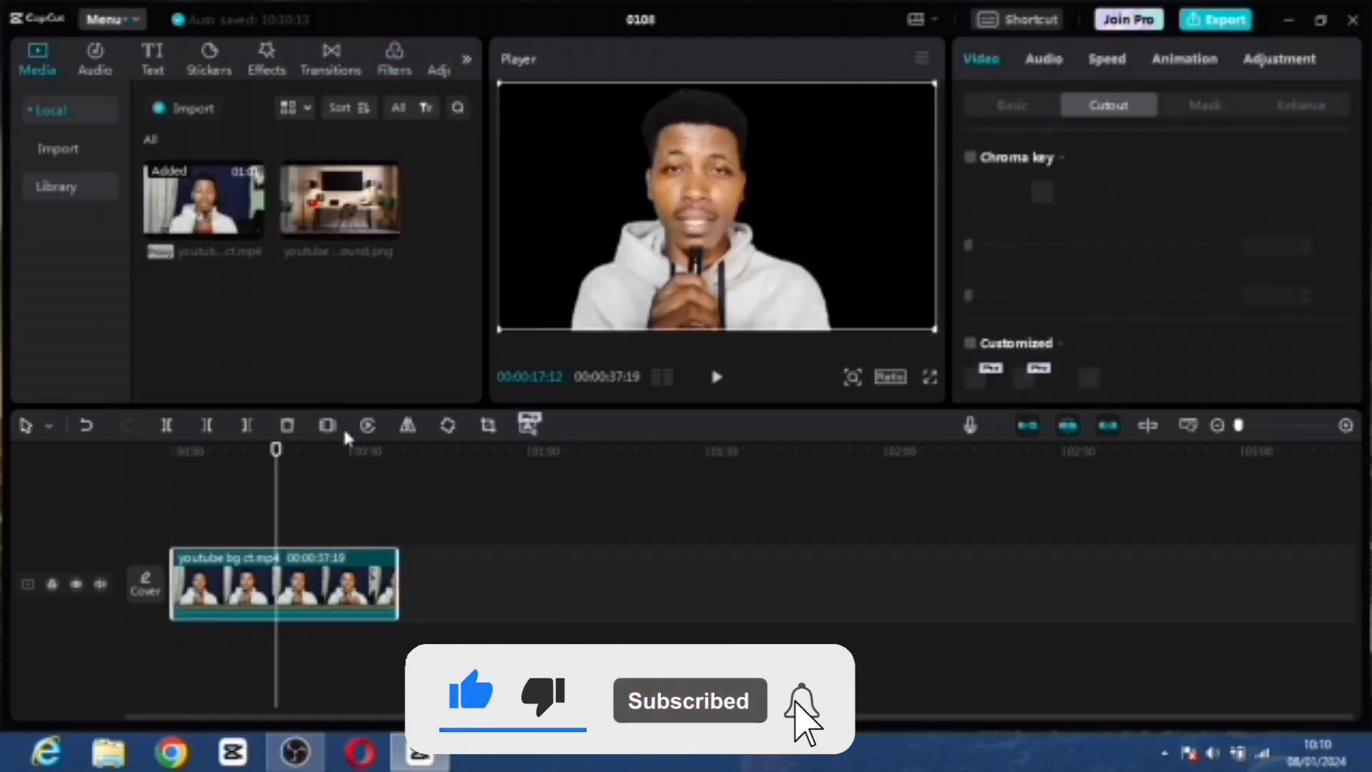
{"action": "mouse_move", "coordinate": [355, 209]}
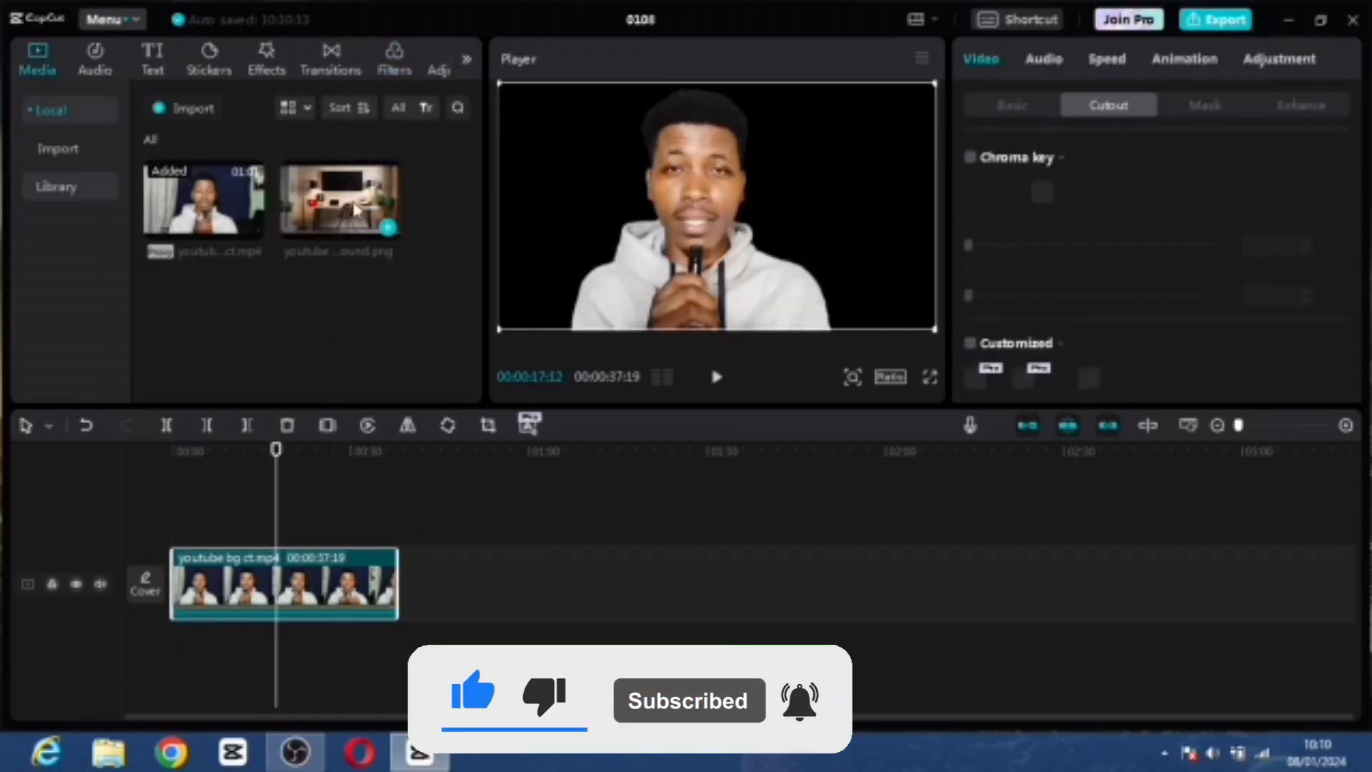
{"action": "left_click_drag", "start_coordinate": [355, 209], "coordinate": [180, 672]}
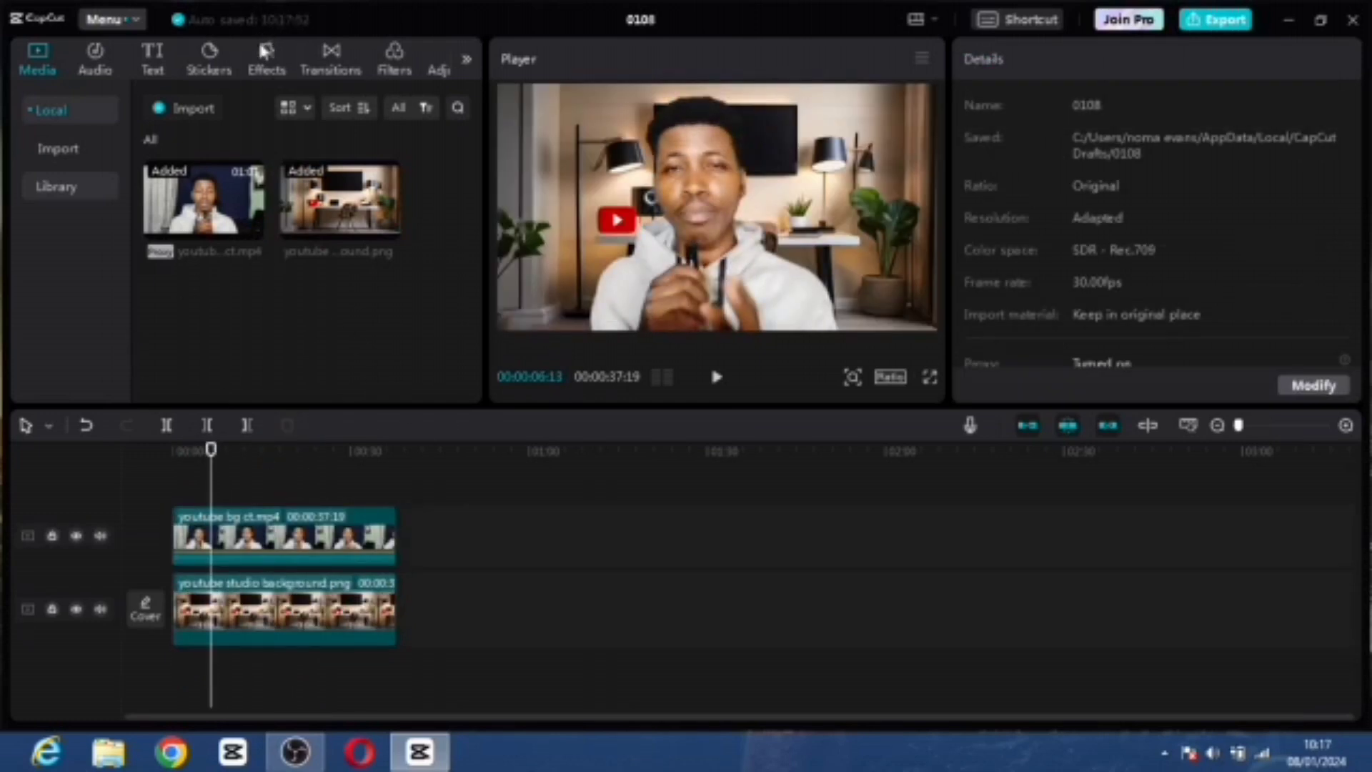
Step: Apply the Oblique Blur effect from Opening & closing to the studio background clip and set its blur to 35
{"action": "left_click", "coordinate": [265, 57]}
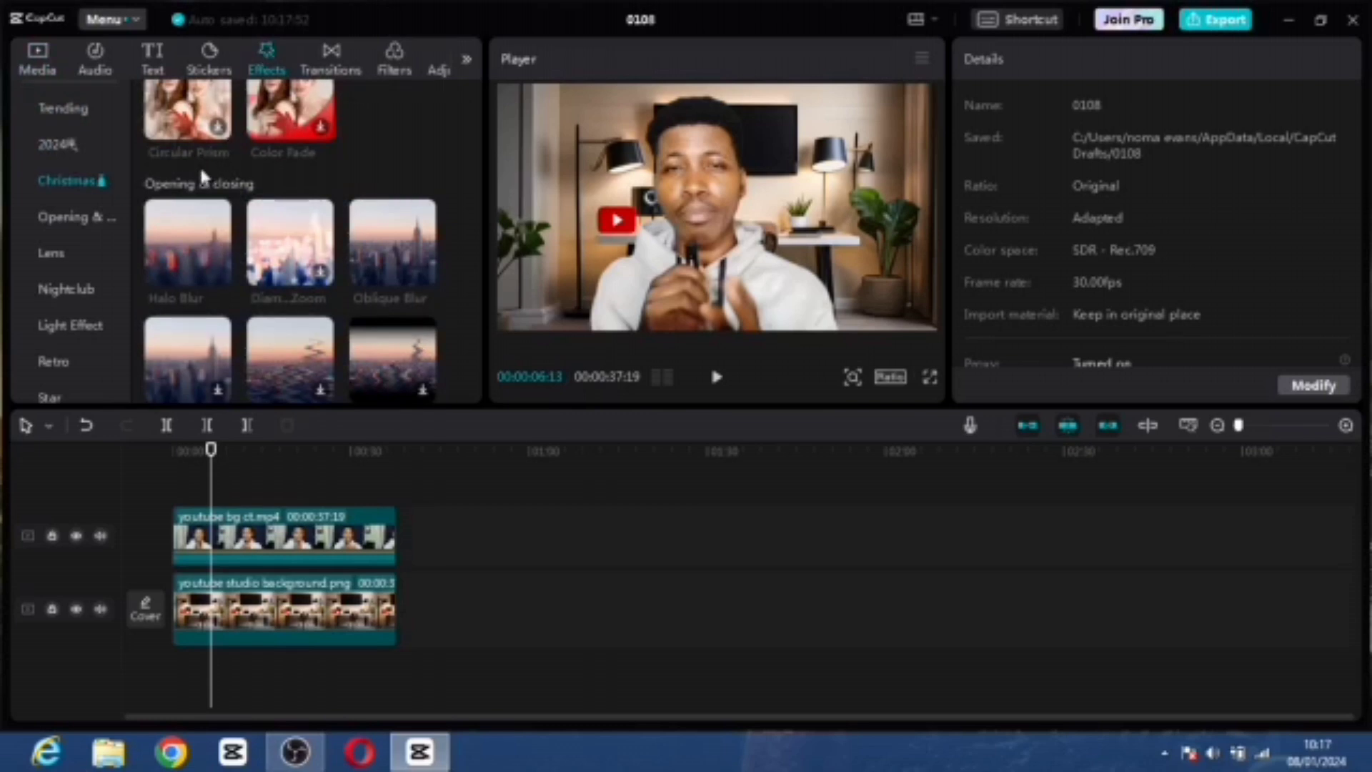
{"action": "left_click", "coordinate": [67, 218]}
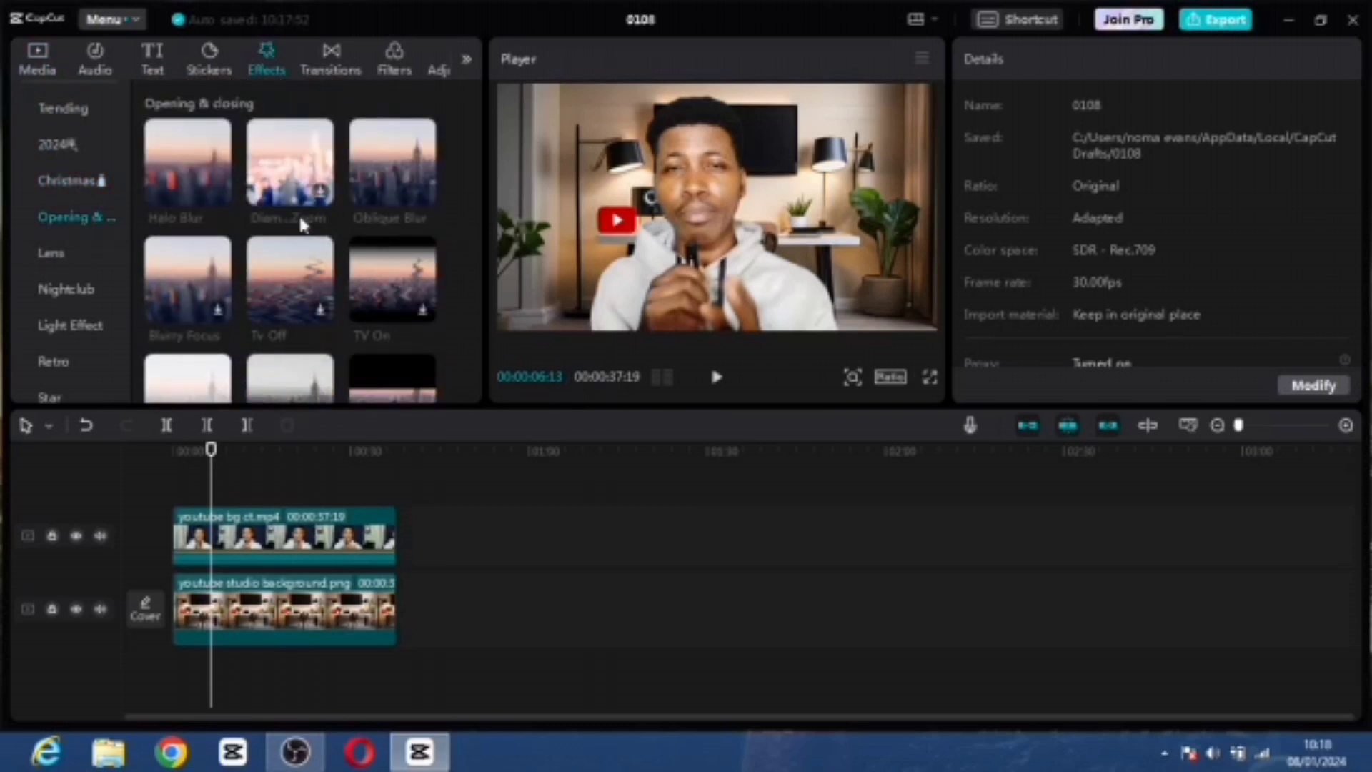
{"action": "mouse_move", "coordinate": [422, 179]}
{"action": "left_click_drag", "start_coordinate": [422, 179], "coordinate": [197, 599]}
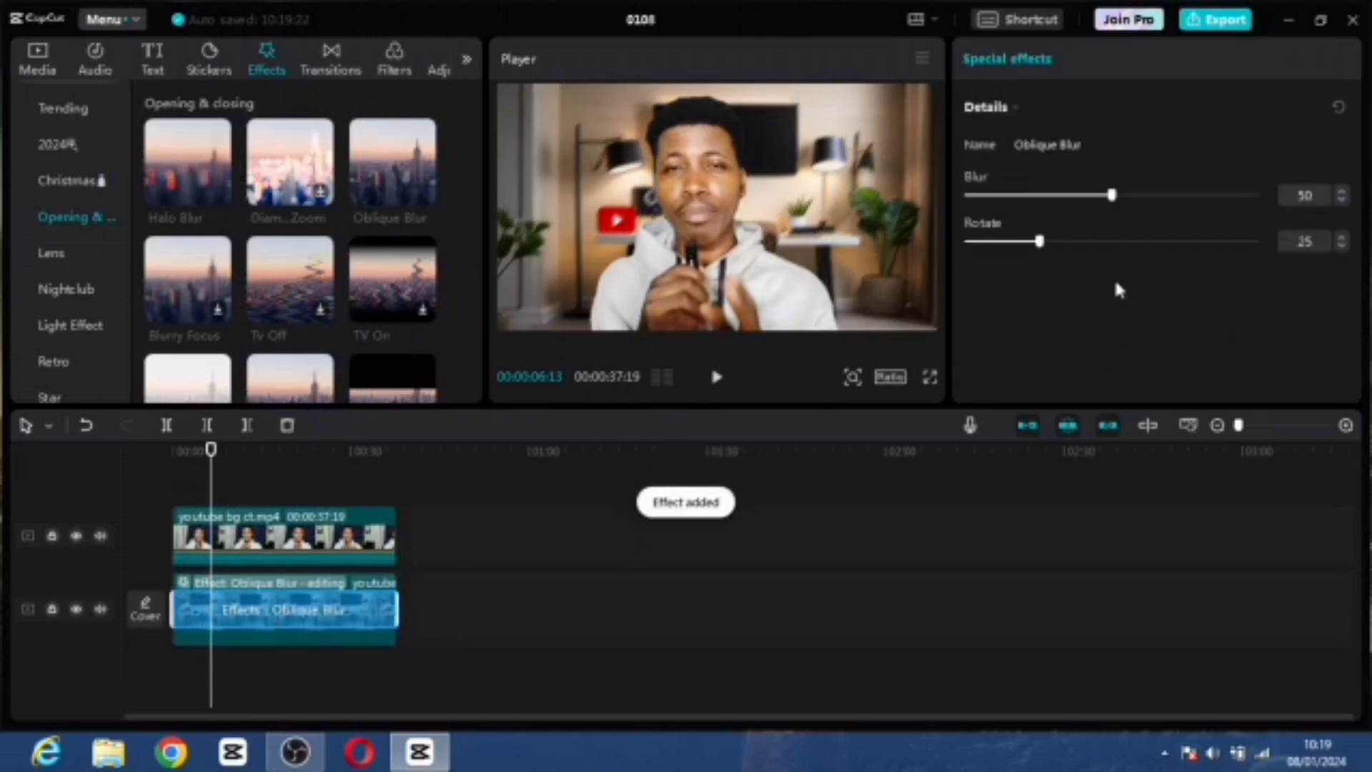
{"action": "left_click_drag", "start_coordinate": [1112, 195], "coordinate": [992, 214]}
{"action": "left_click_drag", "start_coordinate": [1216, 191], "coordinate": [1271, 189]}
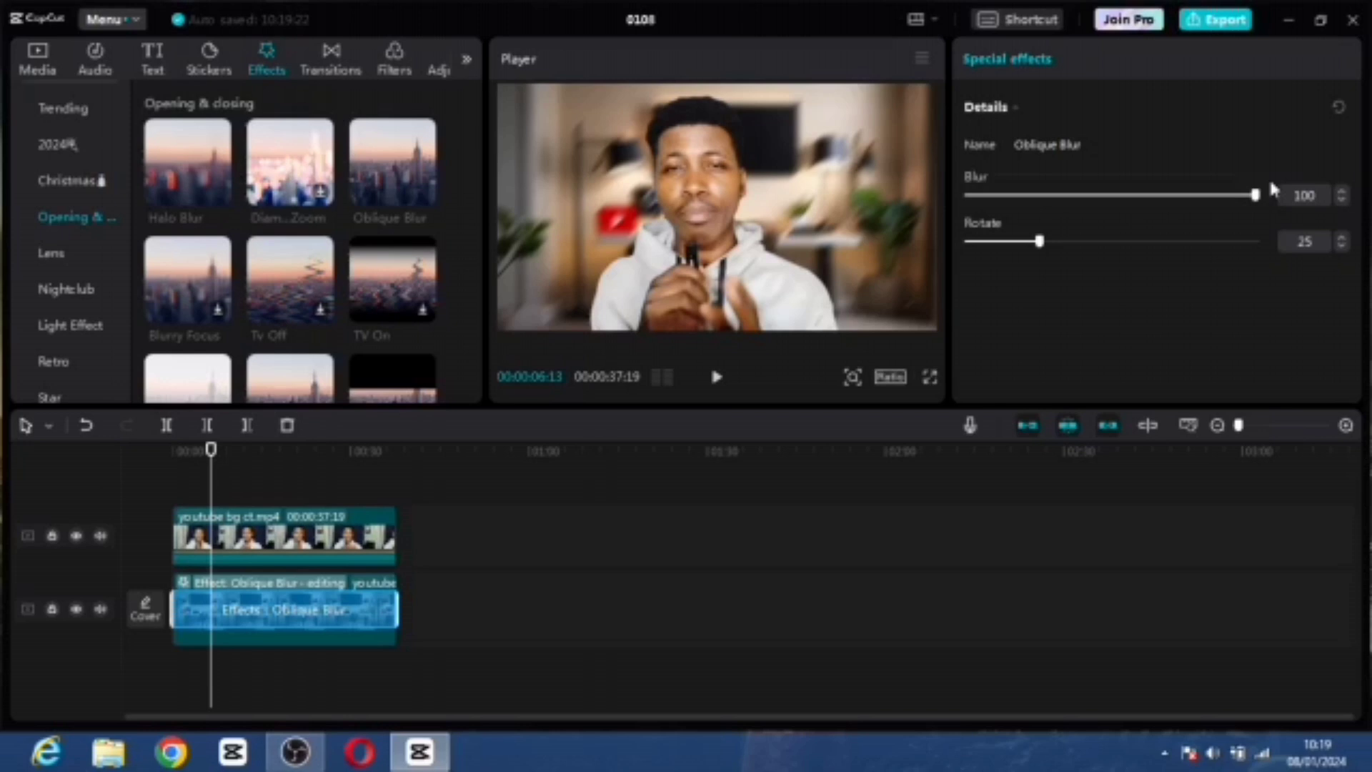
{"action": "left_click_drag", "start_coordinate": [1271, 189], "coordinate": [1072, 226]}
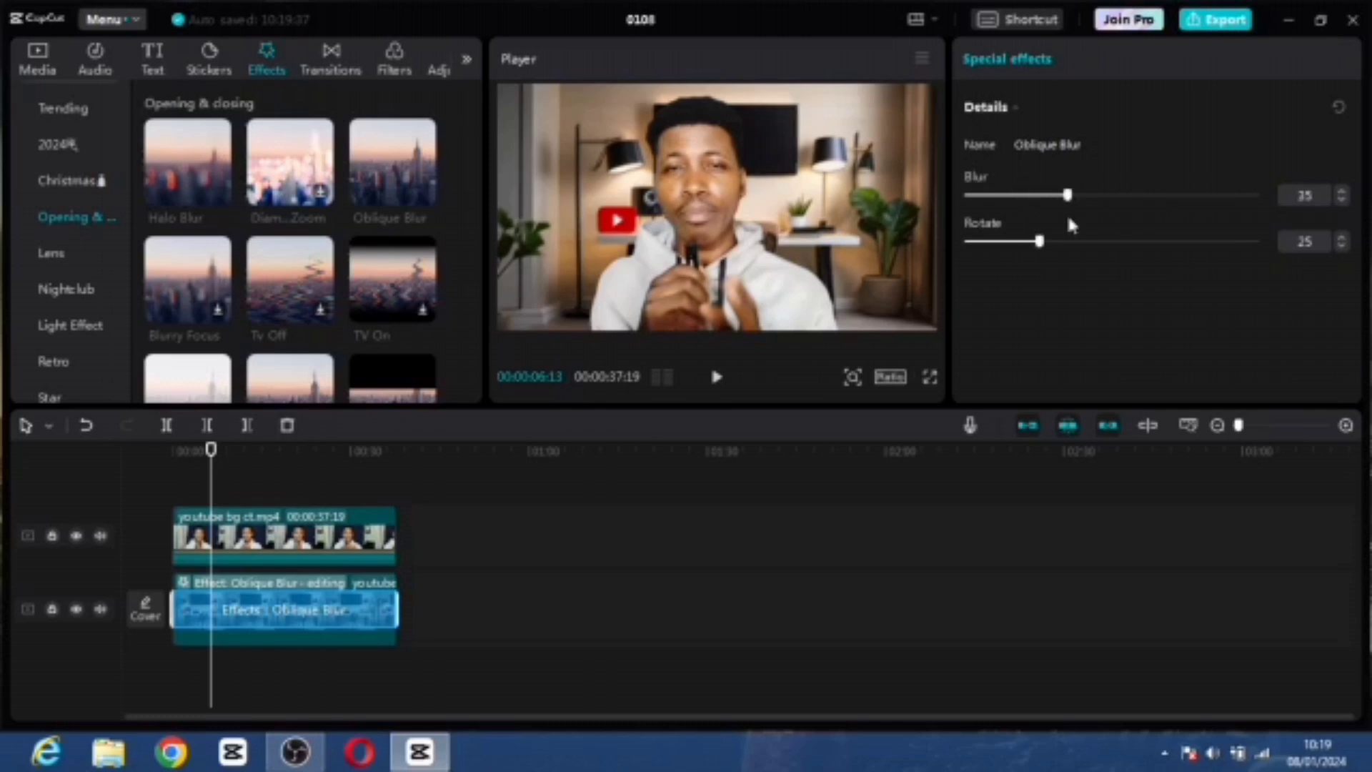
Step: Deselect the Oblique Blur effect and undo the last edit in the project
{"action": "left_click", "coordinate": [744, 624]}
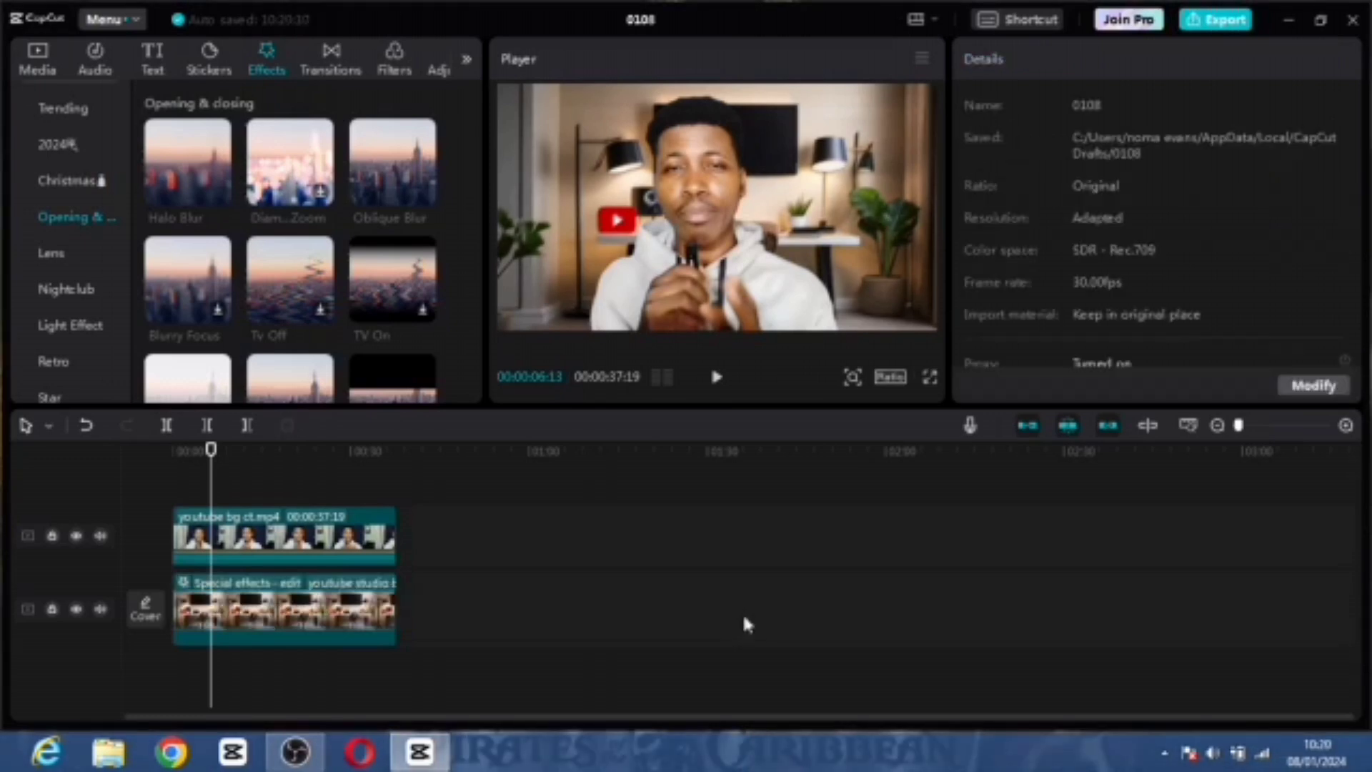
{"action": "key", "text": "ctrl+z"}
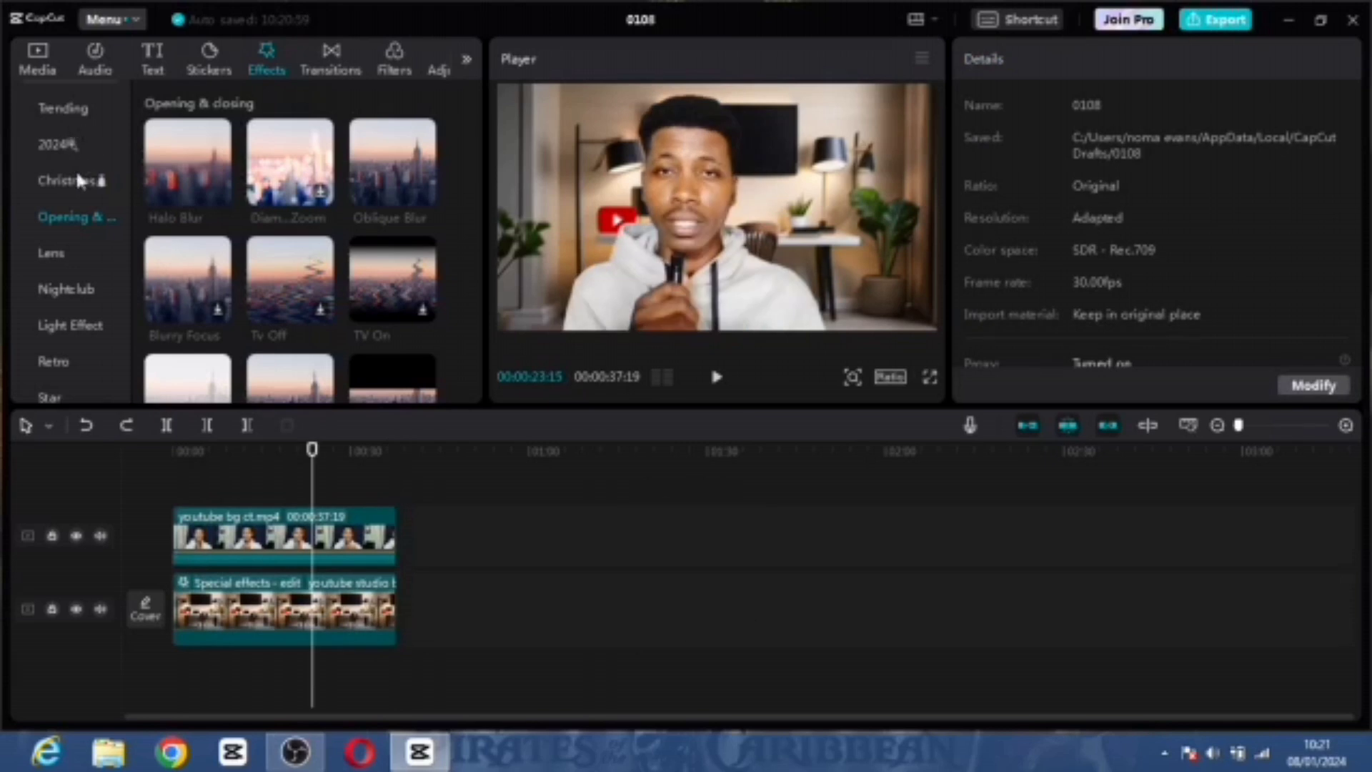
Step: Preview the Gourmet filters, then add the Candy Cane filter from Food above the youtube bg ct.mp4 clip and extend it to the video's end
{"action": "left_click", "coordinate": [384, 70]}
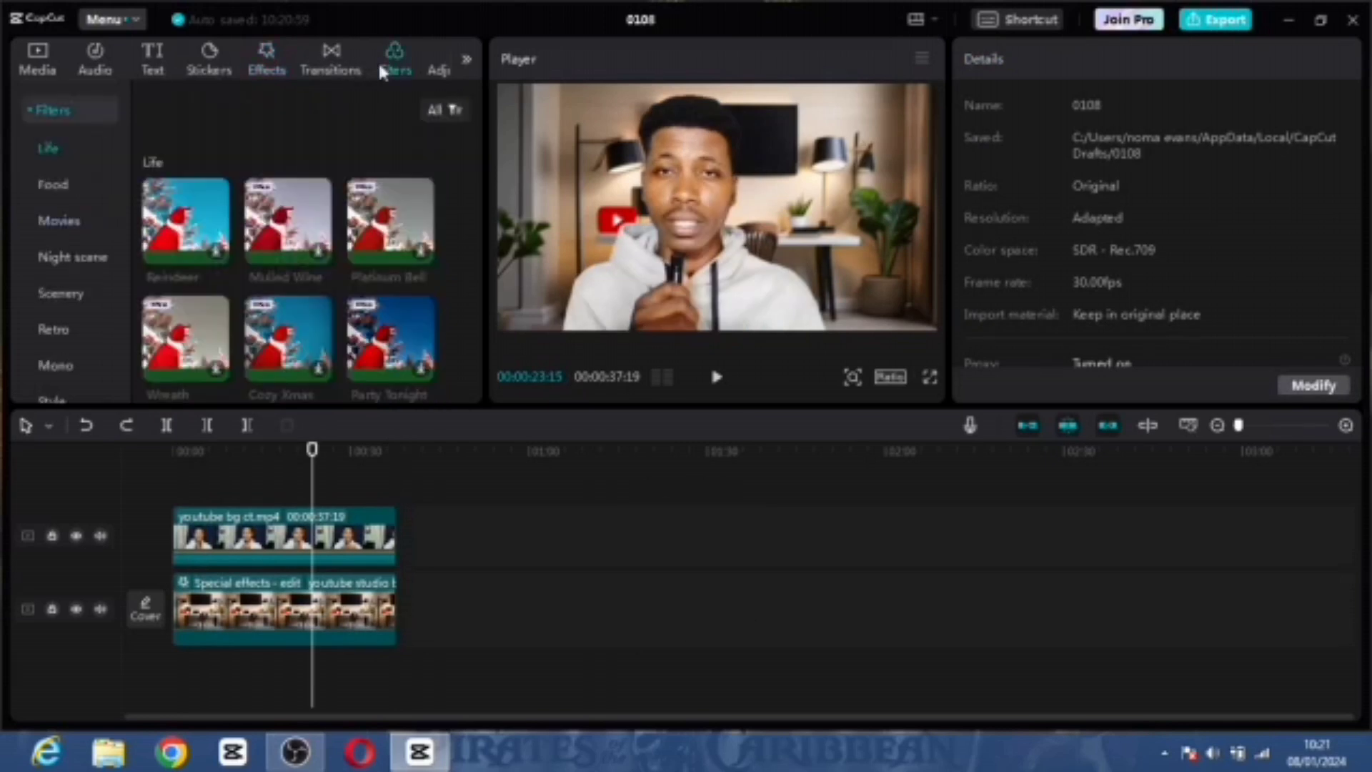
{"action": "scroll", "coordinate": [233, 152], "scroll_direction": "down", "scroll_amount": 3}
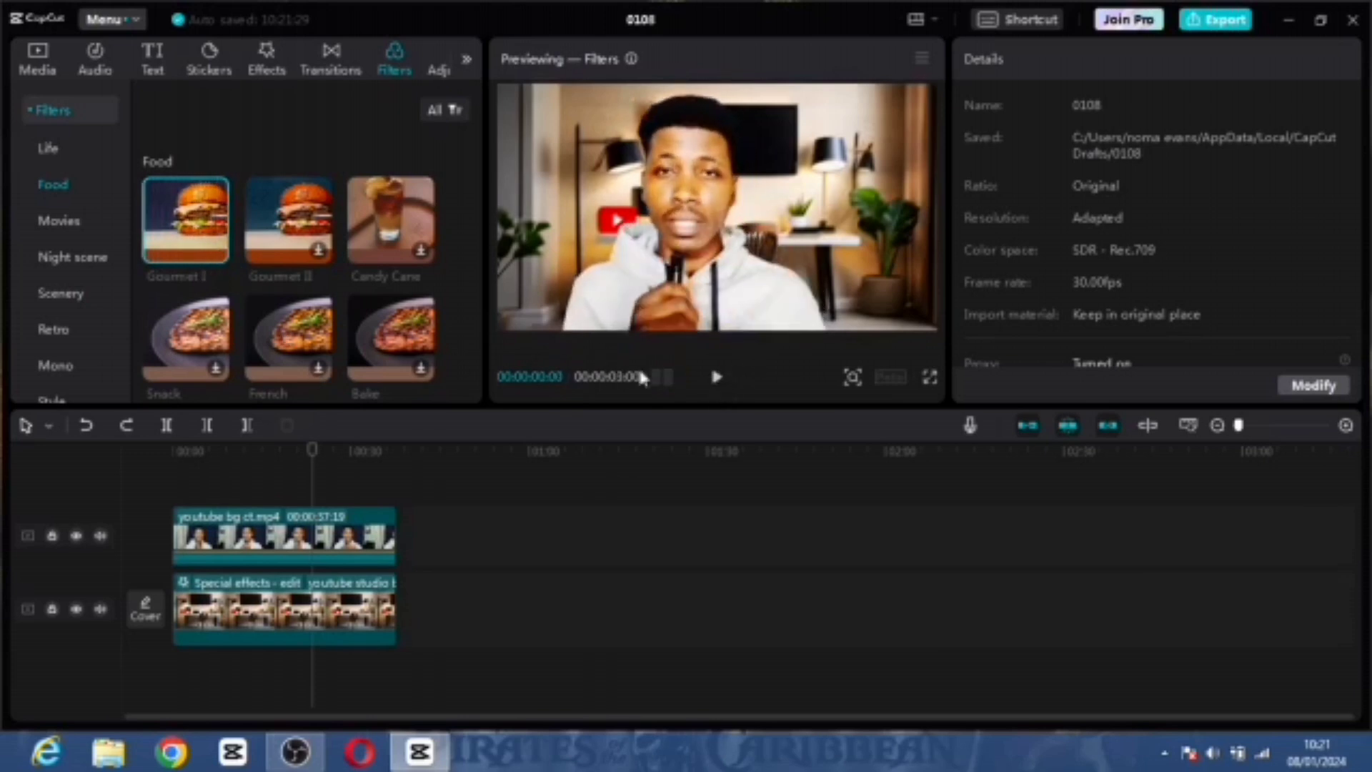
{"action": "left_click", "coordinate": [318, 250]}
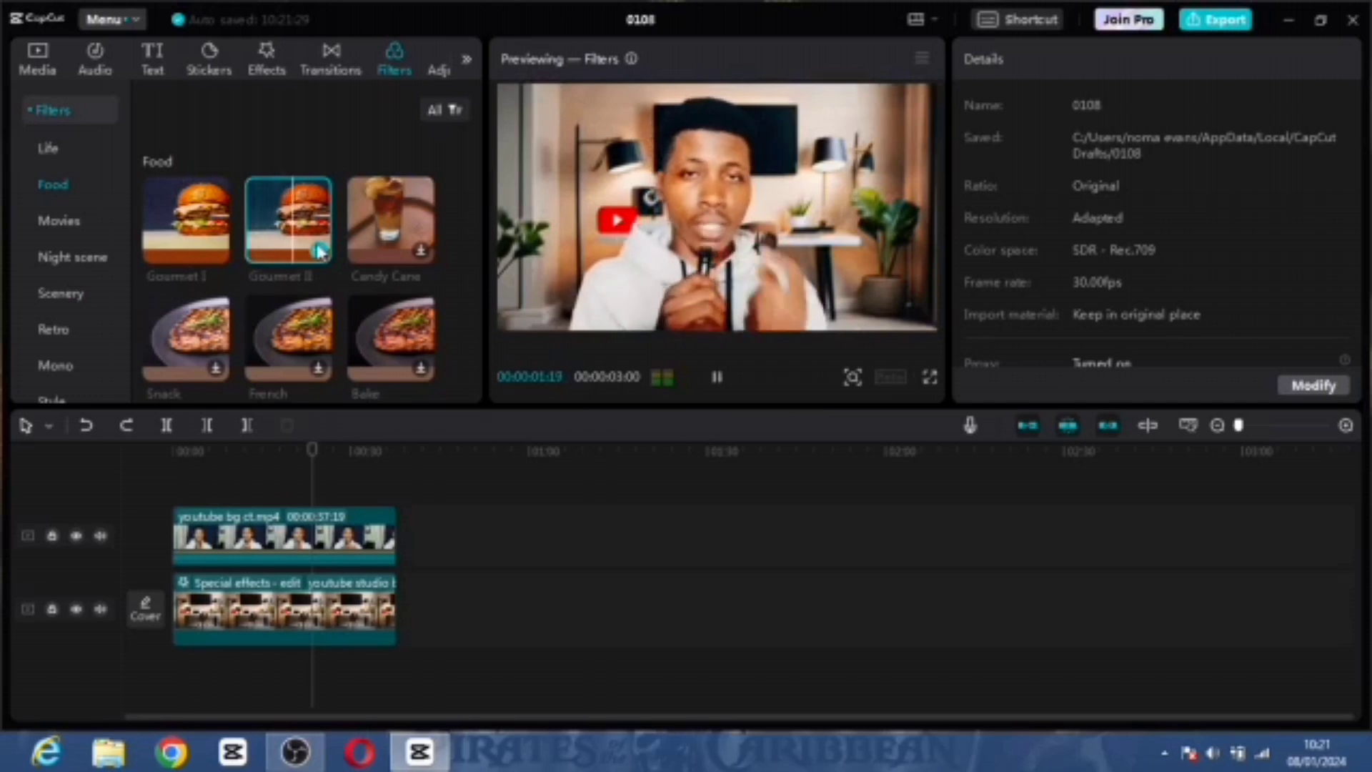
{"action": "left_click_drag", "start_coordinate": [408, 249], "coordinate": [173, 493]}
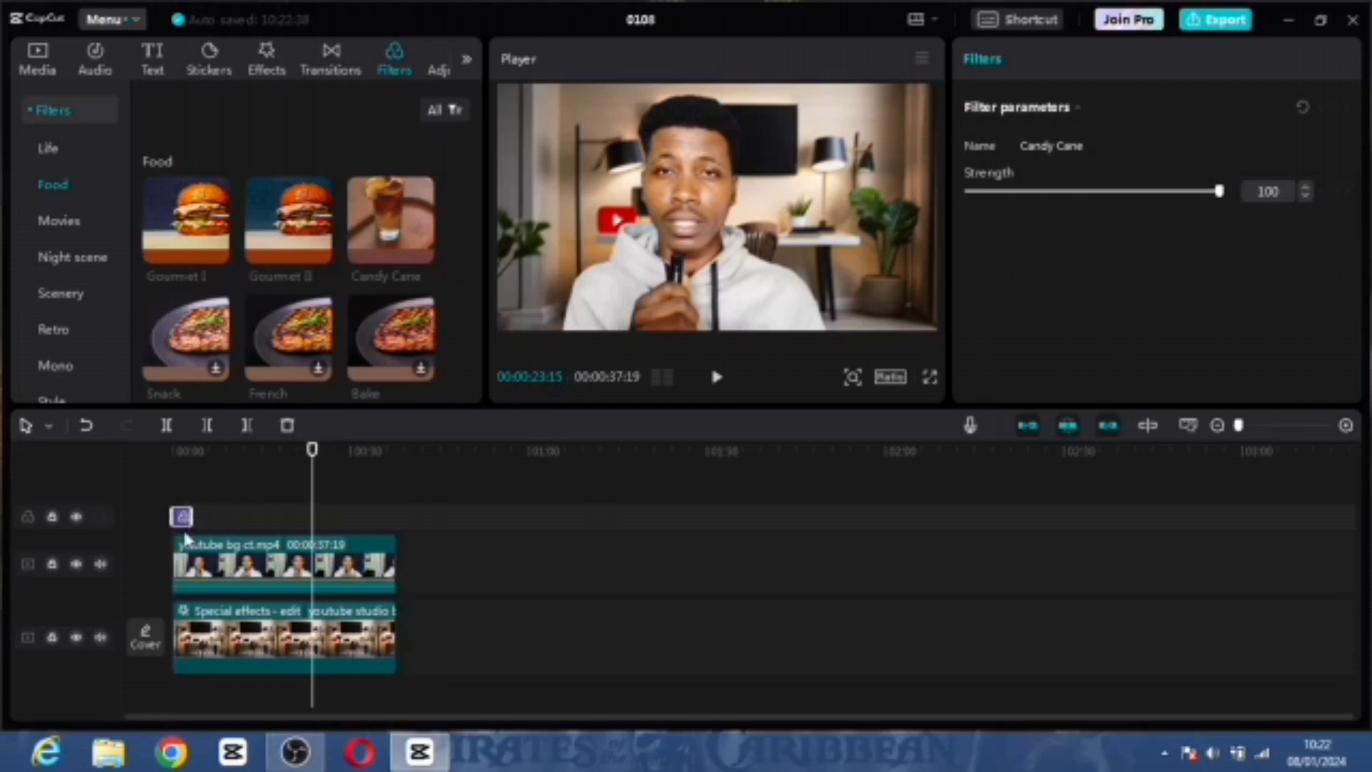
{"action": "left_click_drag", "start_coordinate": [184, 520], "coordinate": [388, 533]}
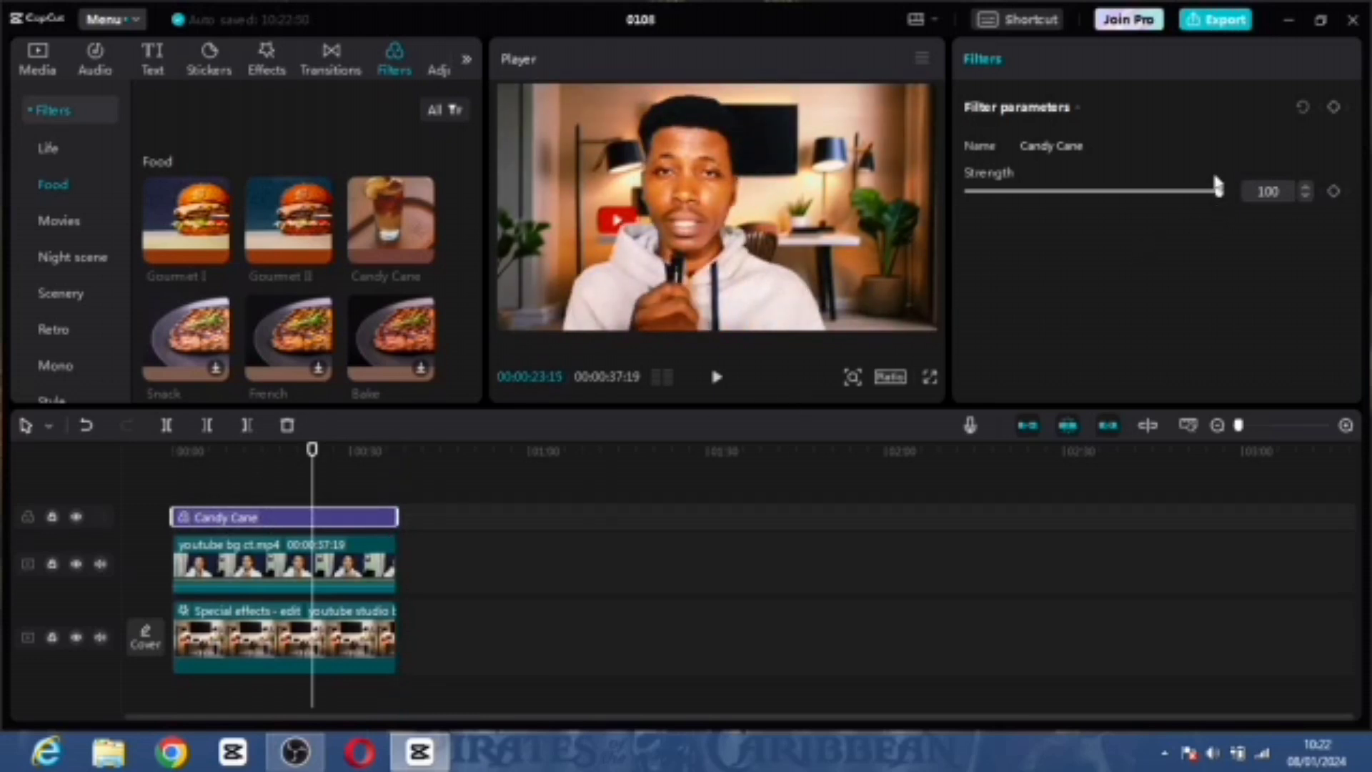
Step: Try the Candy Cane filter at strength 0, then set its strength to 51
{"action": "left_click_drag", "start_coordinate": [1219, 191], "coordinate": [877, 216]}
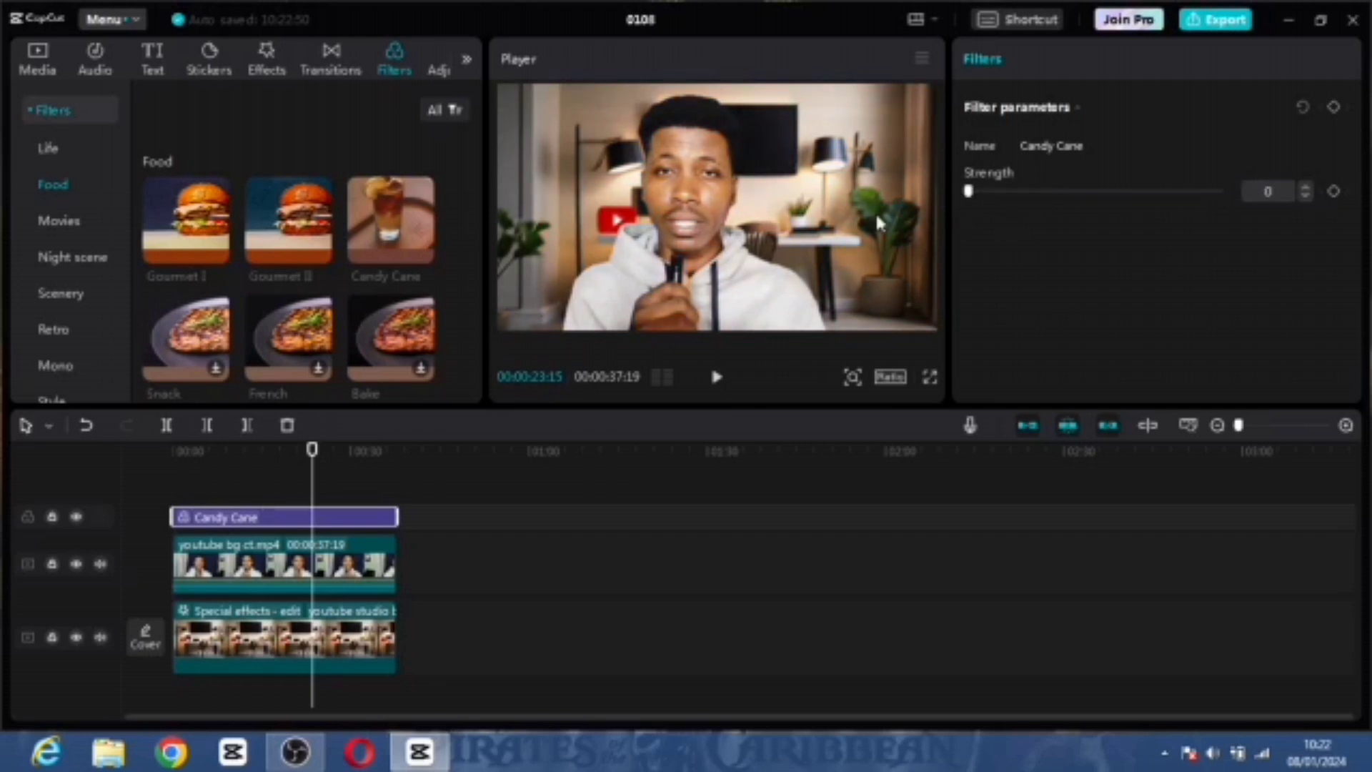
{"action": "left_click_drag", "start_coordinate": [968, 191], "coordinate": [1104, 193]}
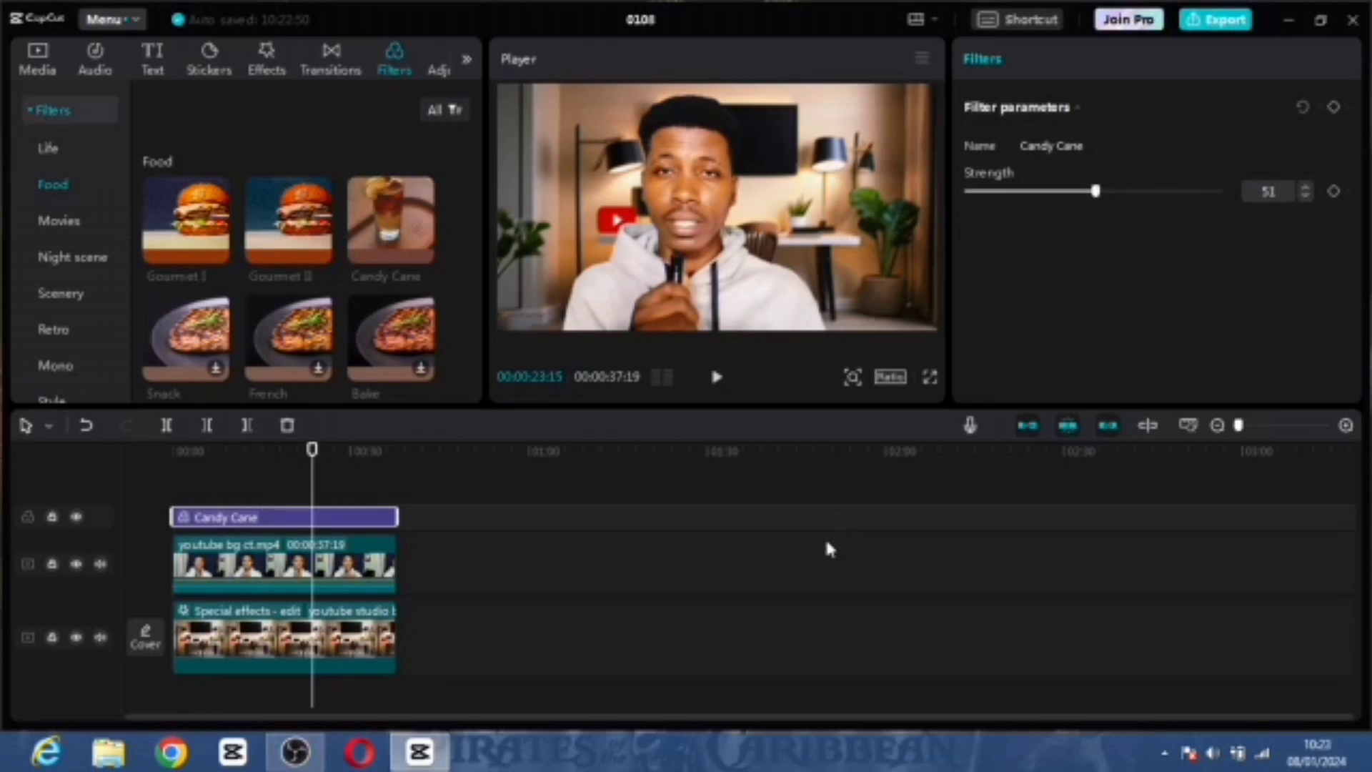
{"action": "left_click", "coordinate": [758, 616]}
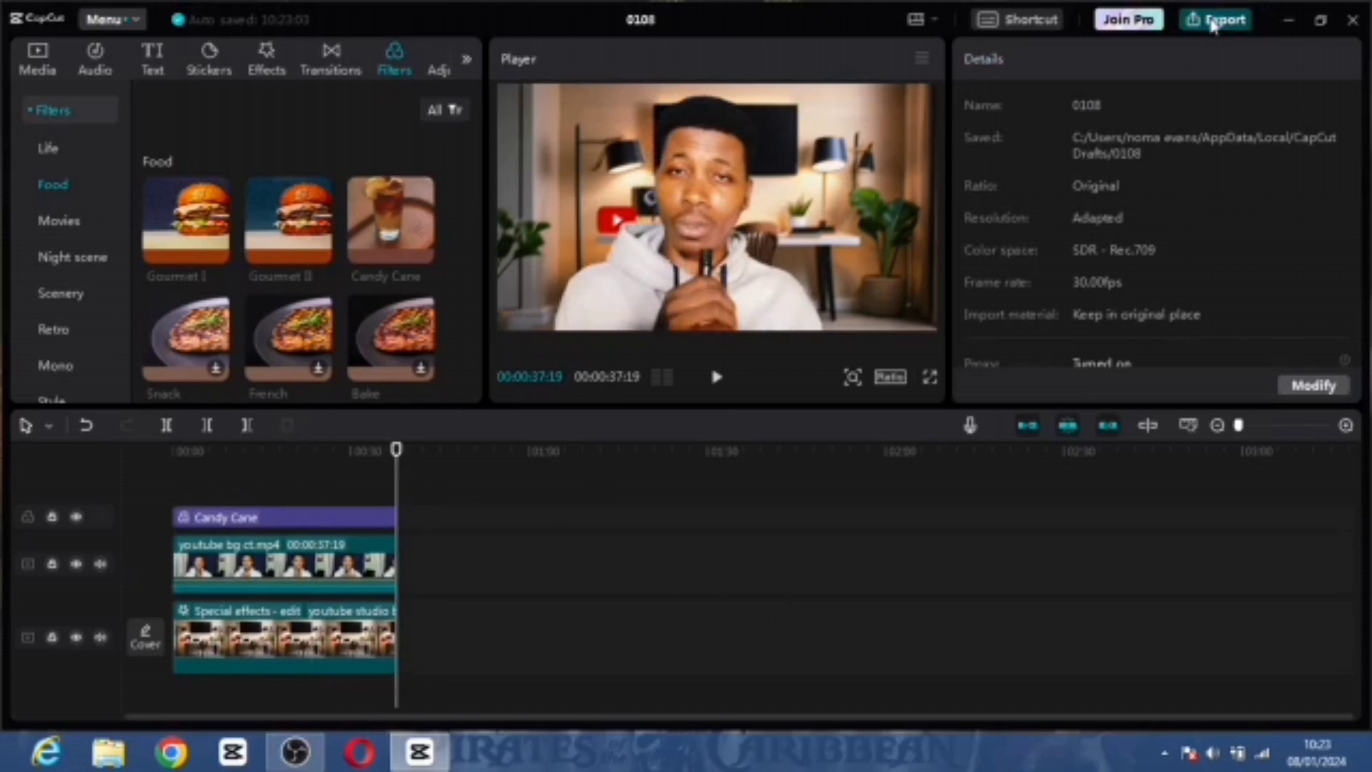
Step: Export the video as "my youtube backgroud content" in 1080P, H.264, mp4 format at 30fps
{"action": "left_click", "coordinate": [1213, 26]}
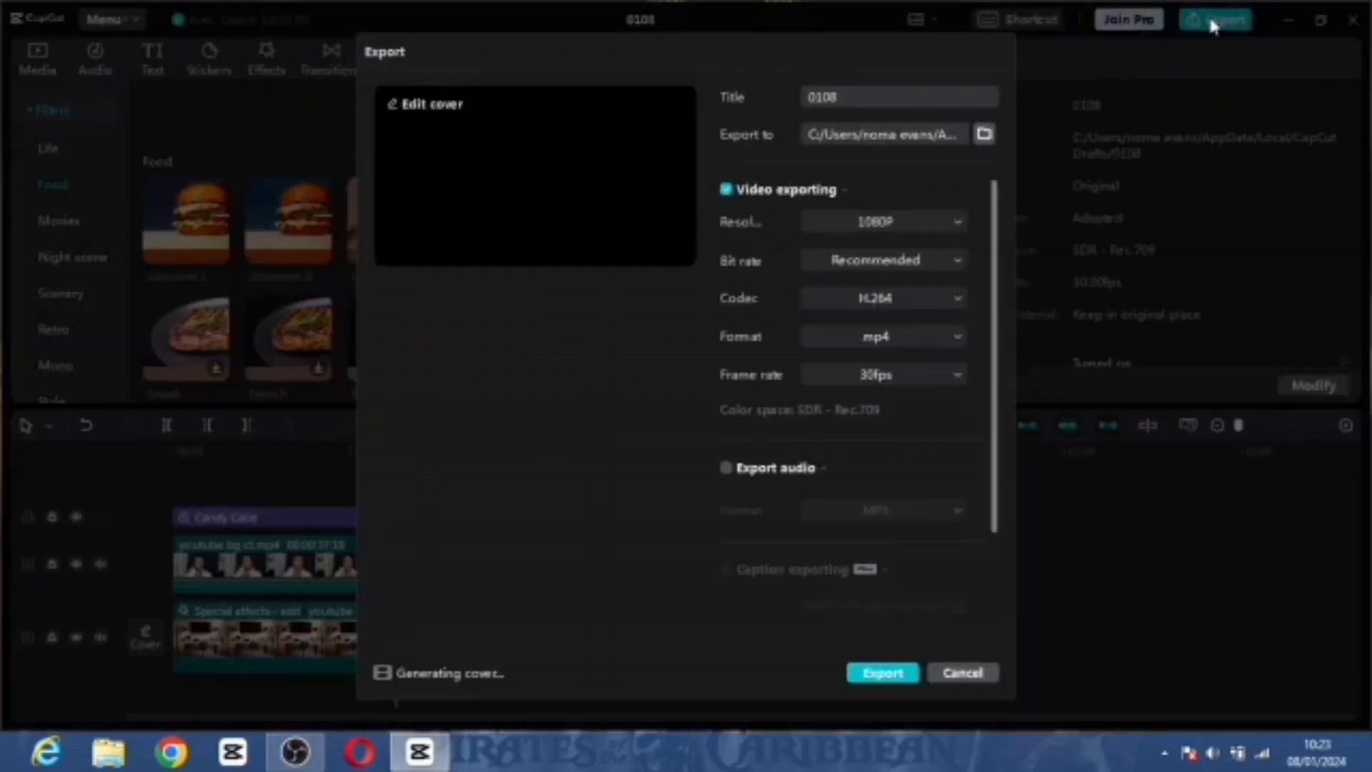
{"action": "left_click", "coordinate": [916, 222]}
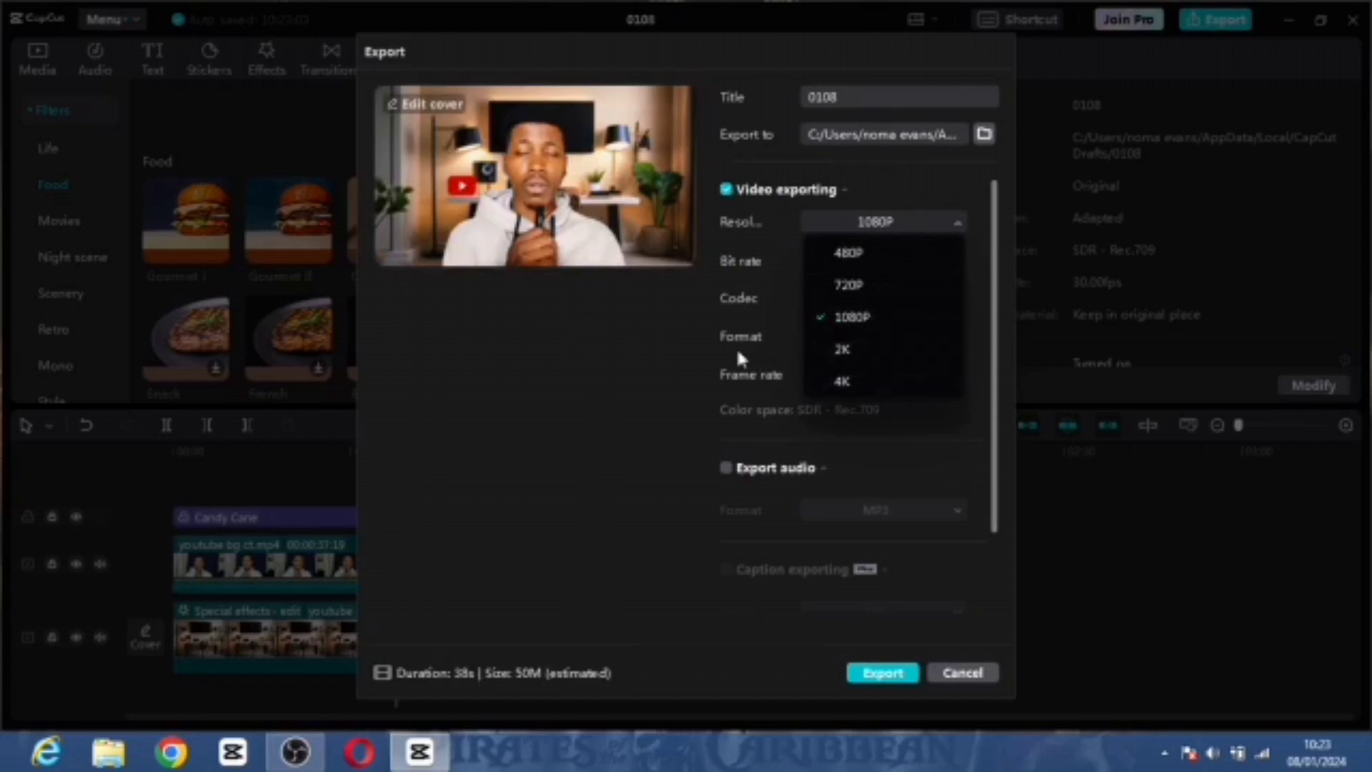
{"action": "left_click", "coordinate": [679, 363]}
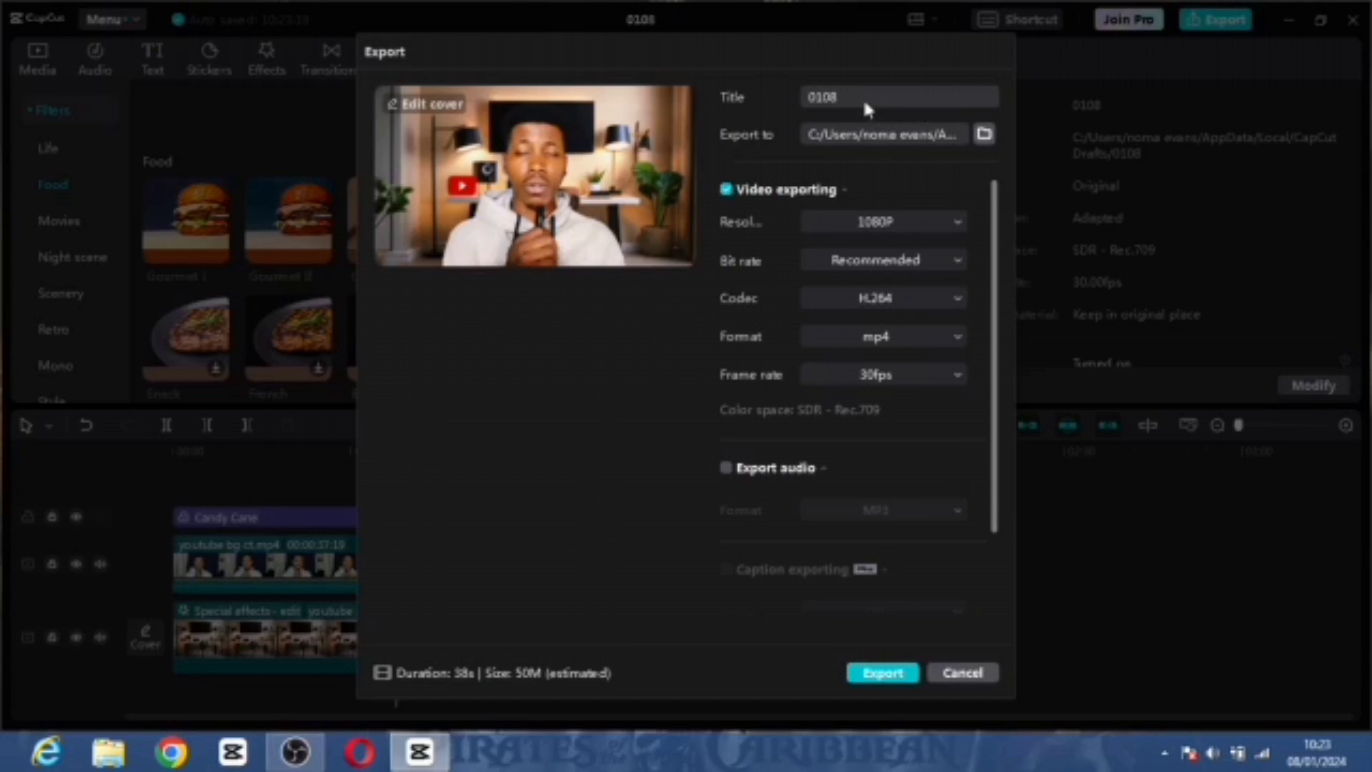
{"action": "type", "text": "my youtube backgroud content"}
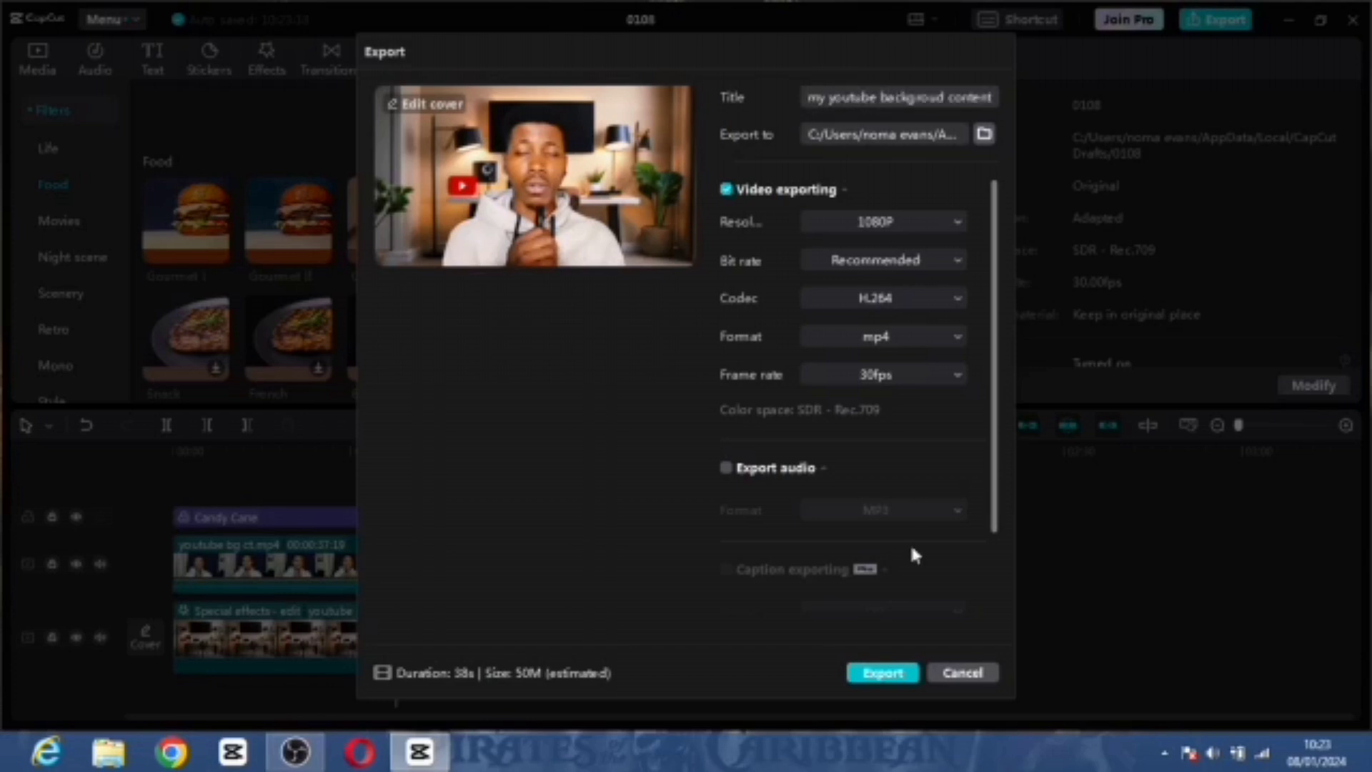
{"action": "left_click", "coordinate": [873, 685]}
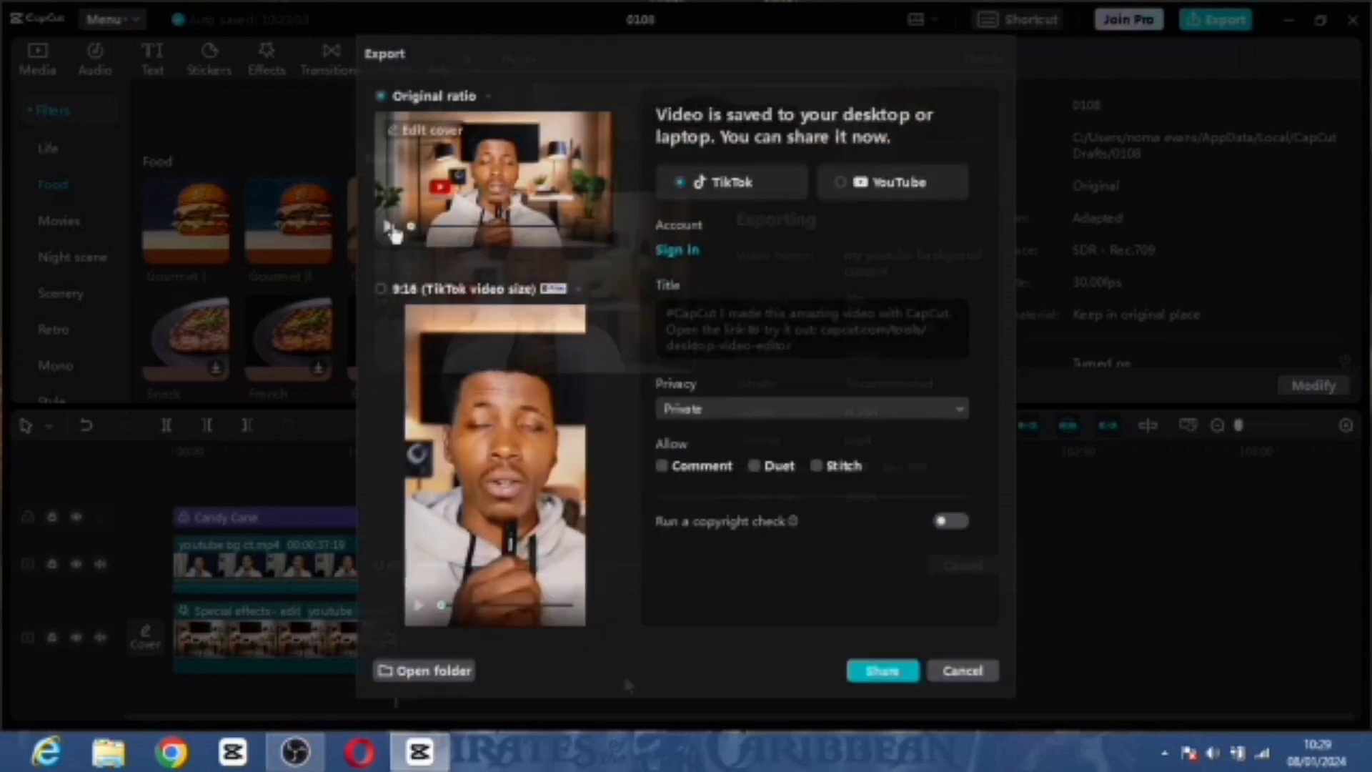
Step: Play the exported video's previews in the original ratio and the 9:16 TikTok size
{"action": "left_click", "coordinate": [416, 607]}
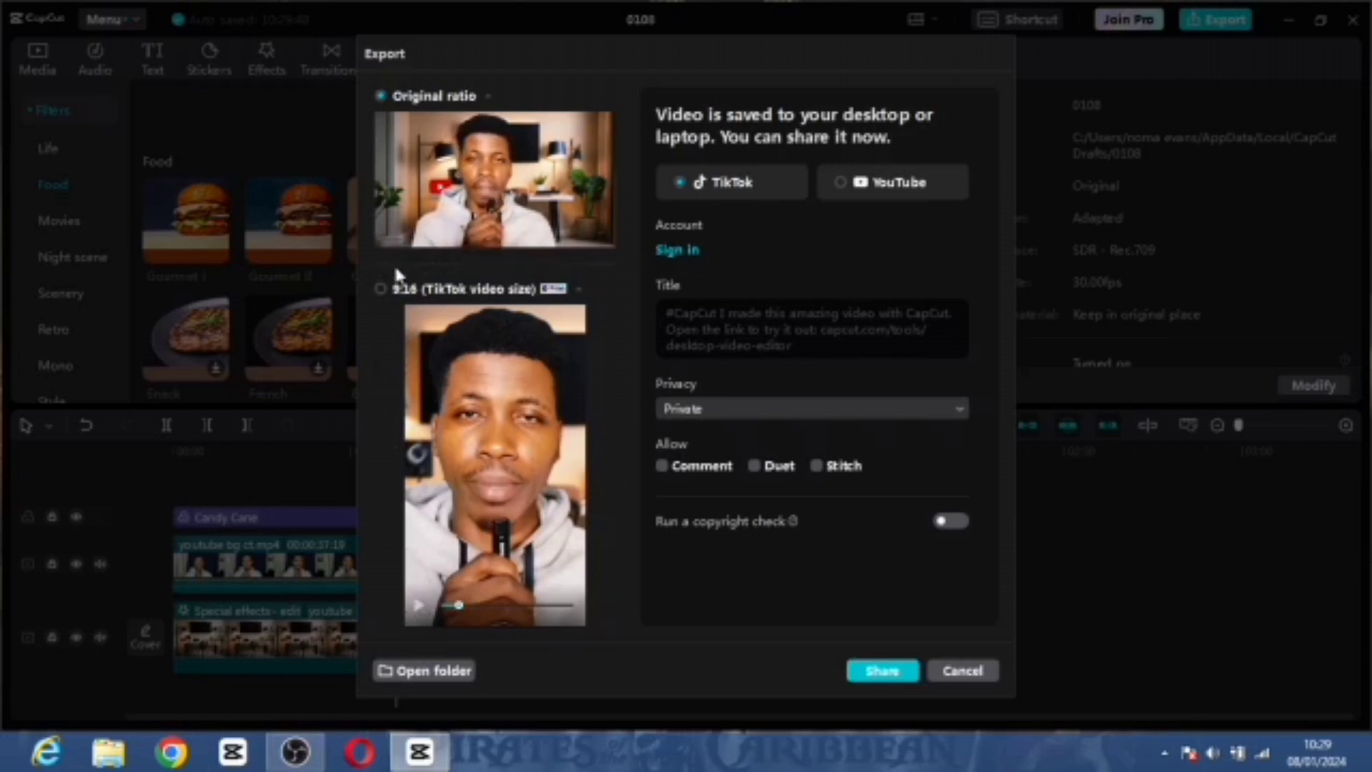
{"action": "mouse_move", "coordinate": [388, 238]}
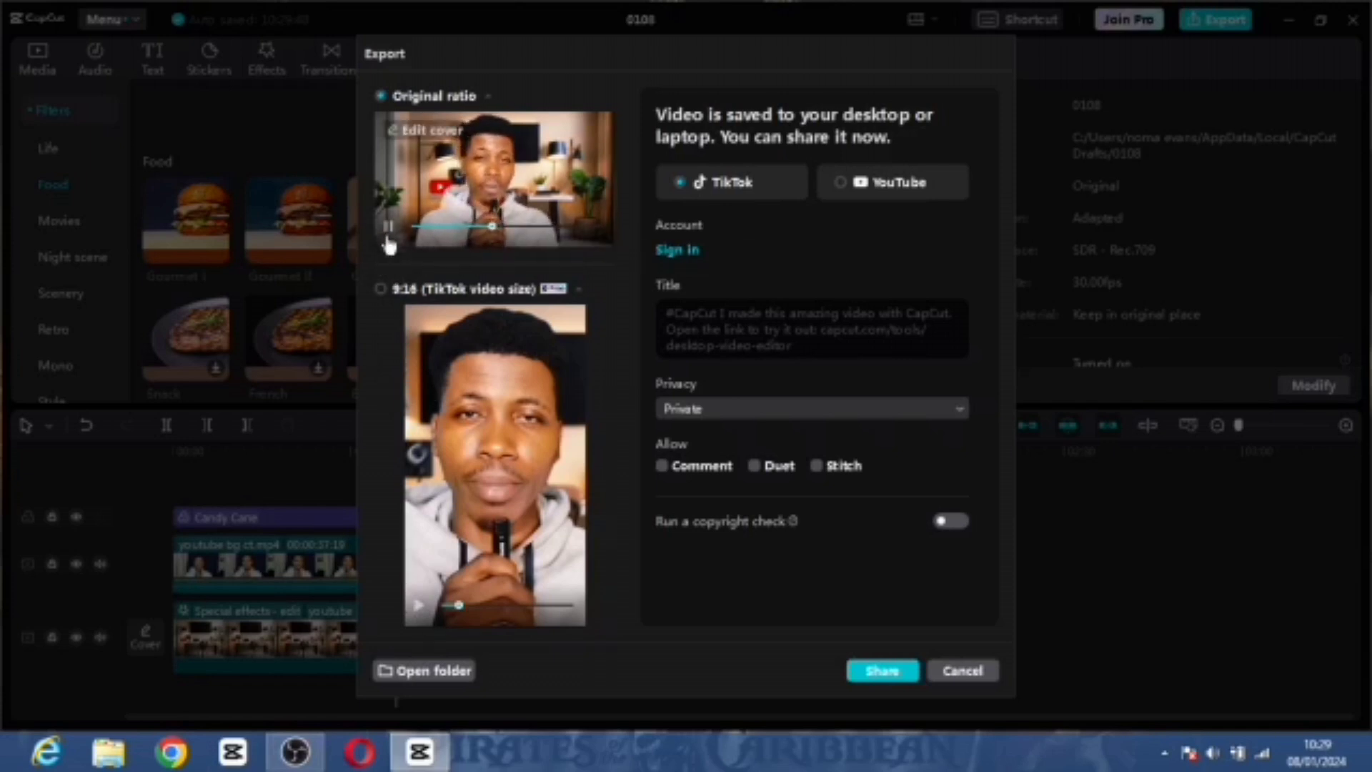
{"action": "left_click", "coordinate": [387, 230]}
{"action": "mouse_move", "coordinate": [426, 611]}
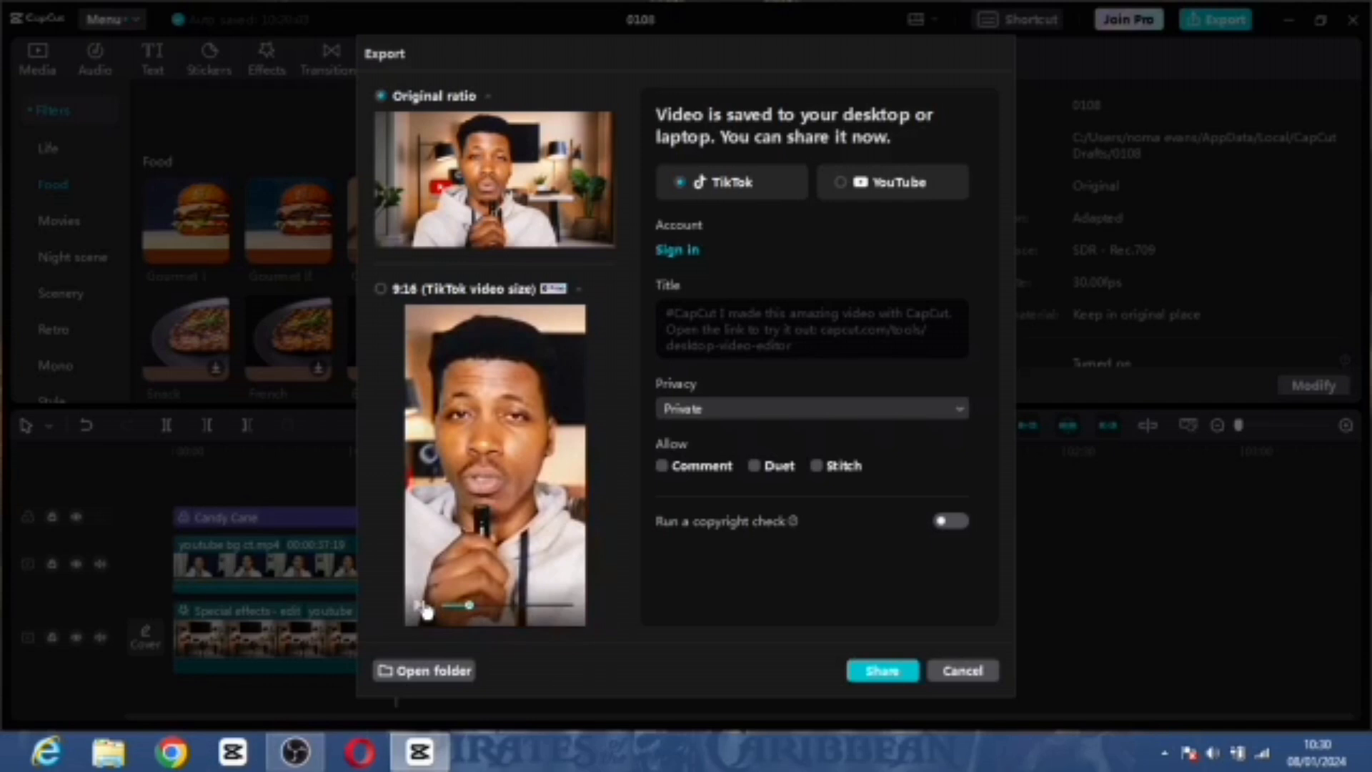